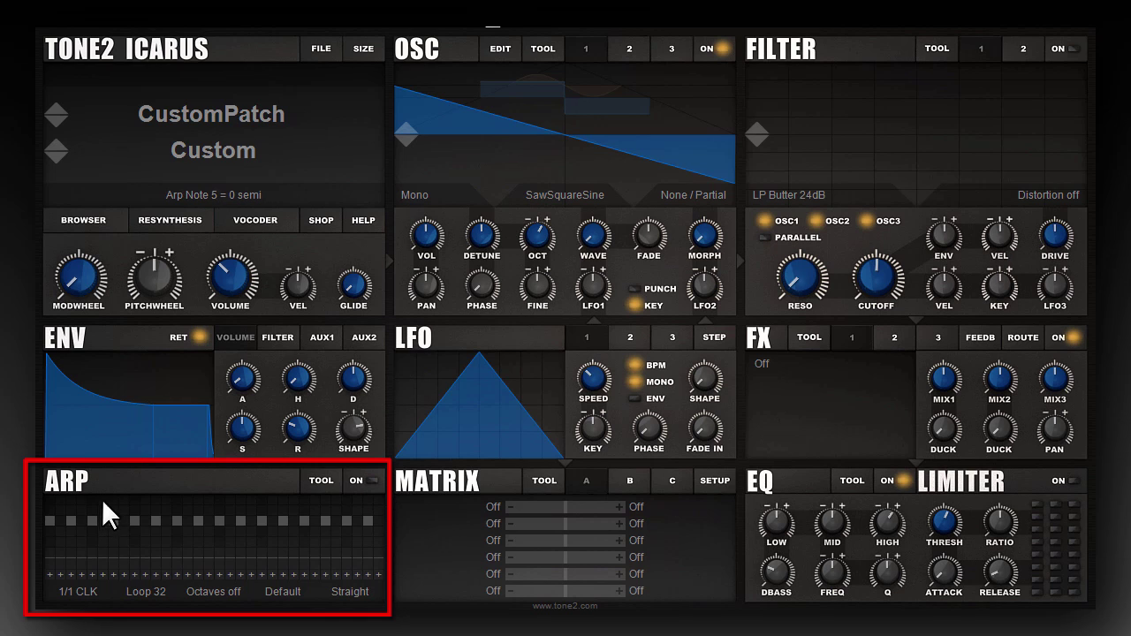
Step: Switch on the arpeggiator so it runs the CustomPatch sound at 1/1 CLK, Loop 32
click(376, 480)
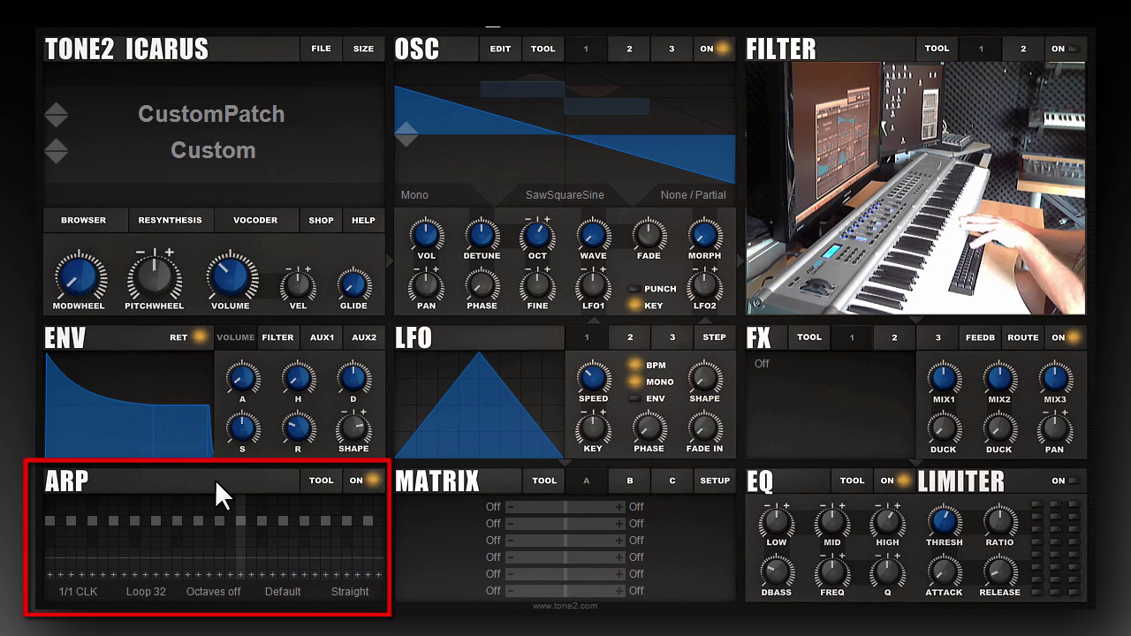
Step: Set every arp step to play upward, then change them all to downward
click(326, 482)
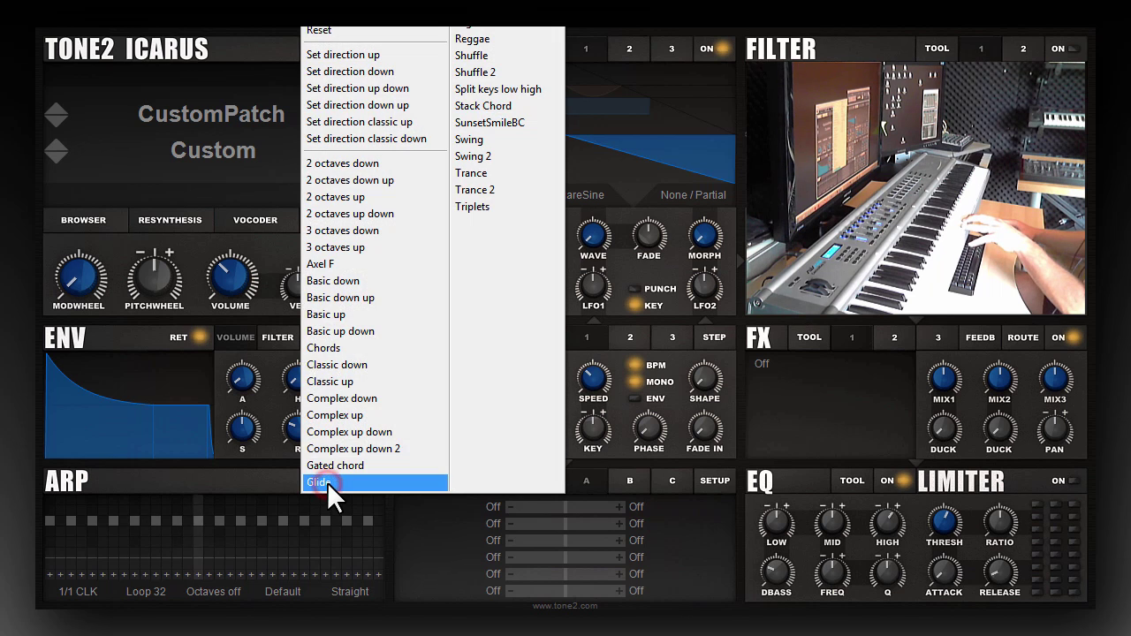
click(386, 55)
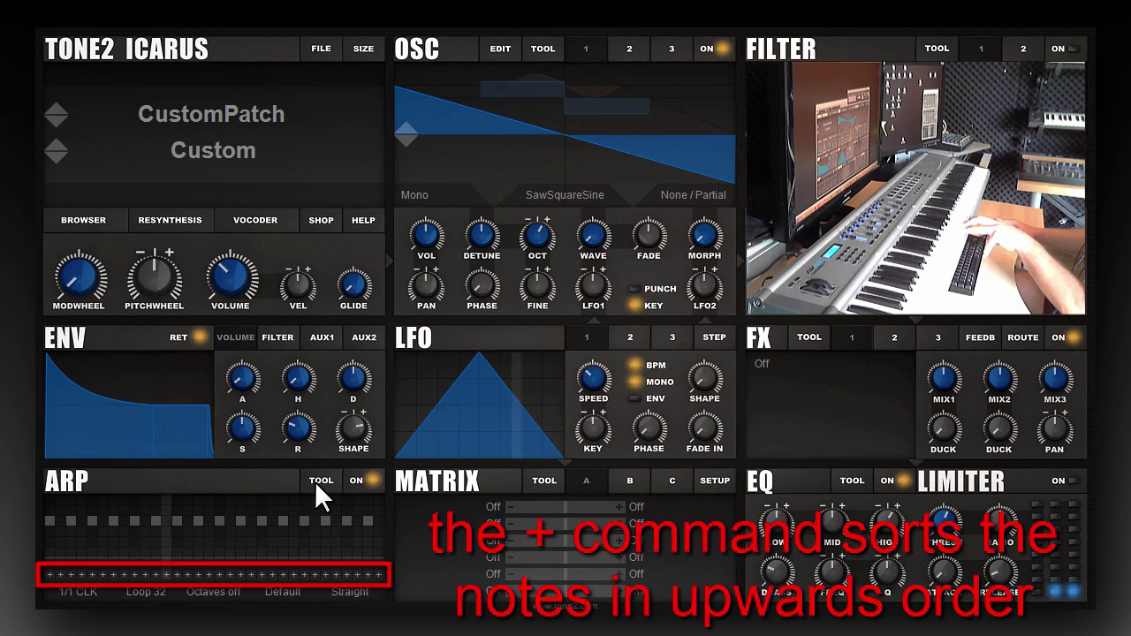
click(316, 481)
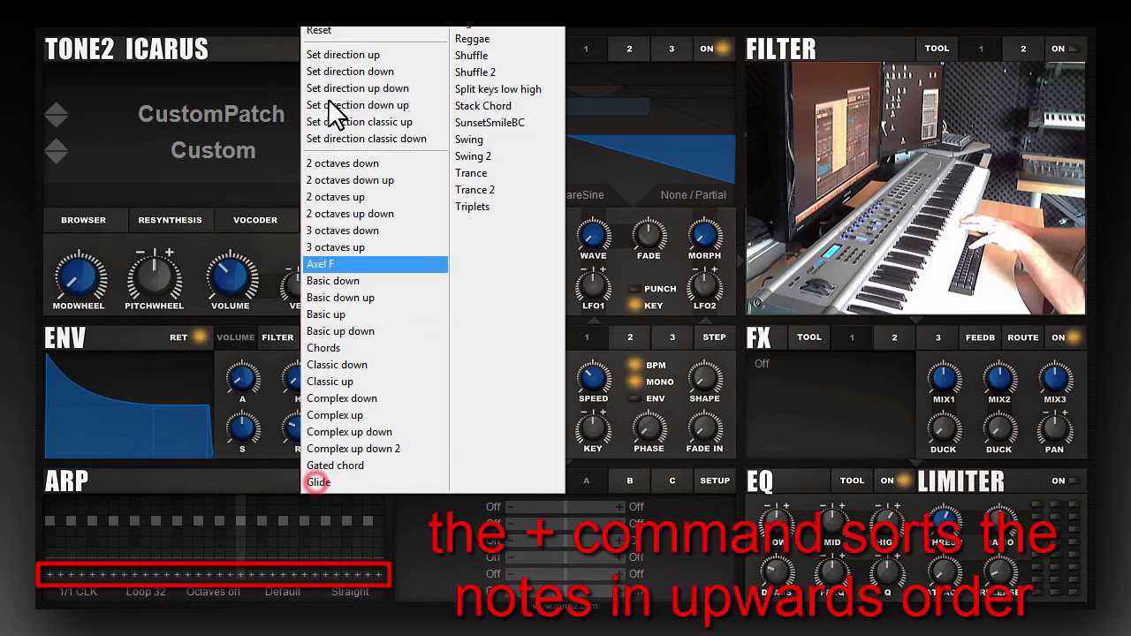
click(422, 73)
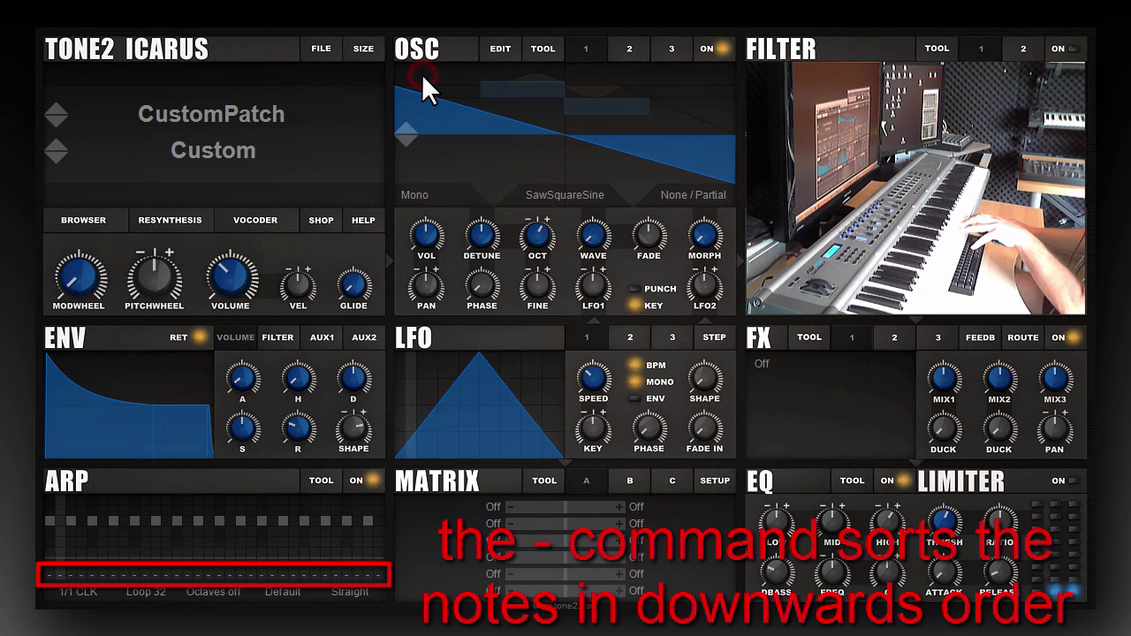
Step: Set the arp step directions to alternate up and down
click(334, 475)
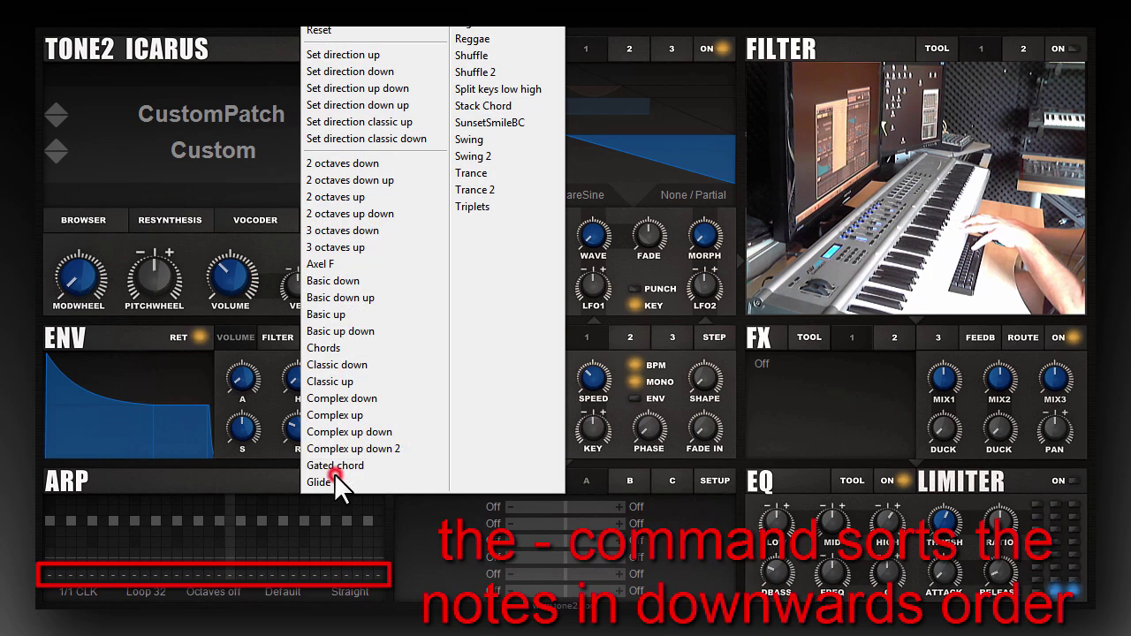
click(399, 89)
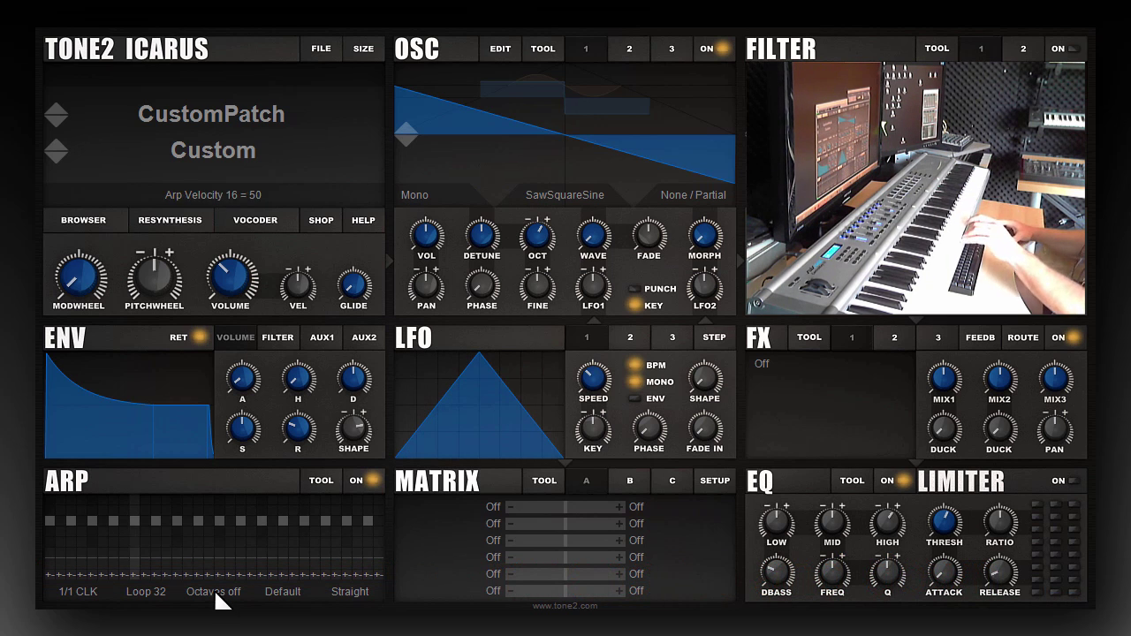
click(329, 477)
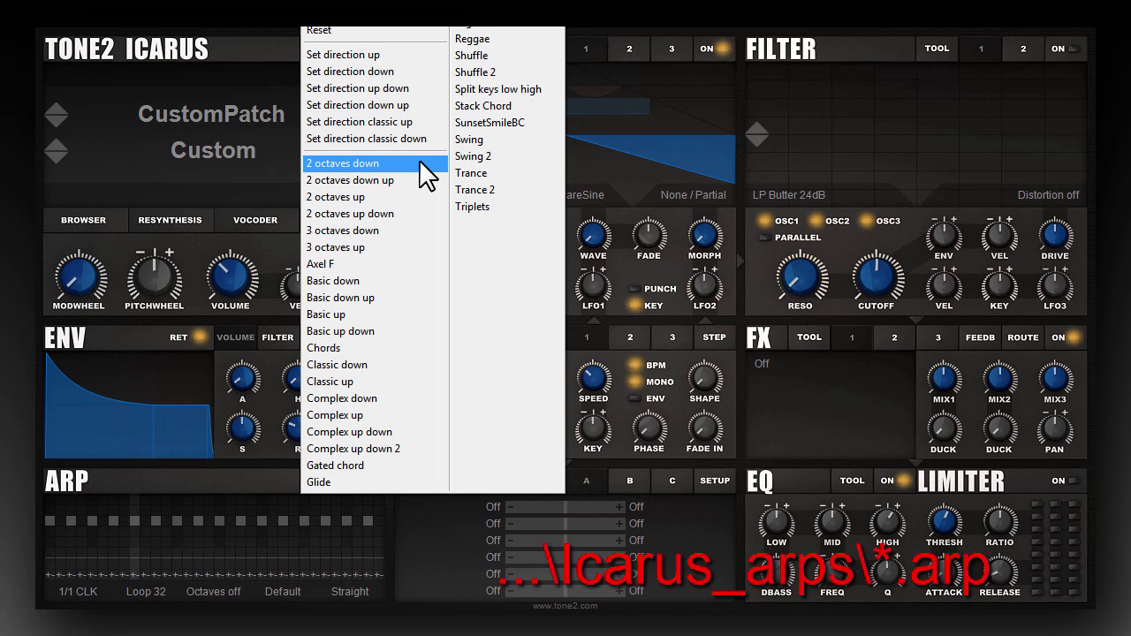
Step: Load the Axel F arpeggiator preset, running with Shuffle 51
click(424, 263)
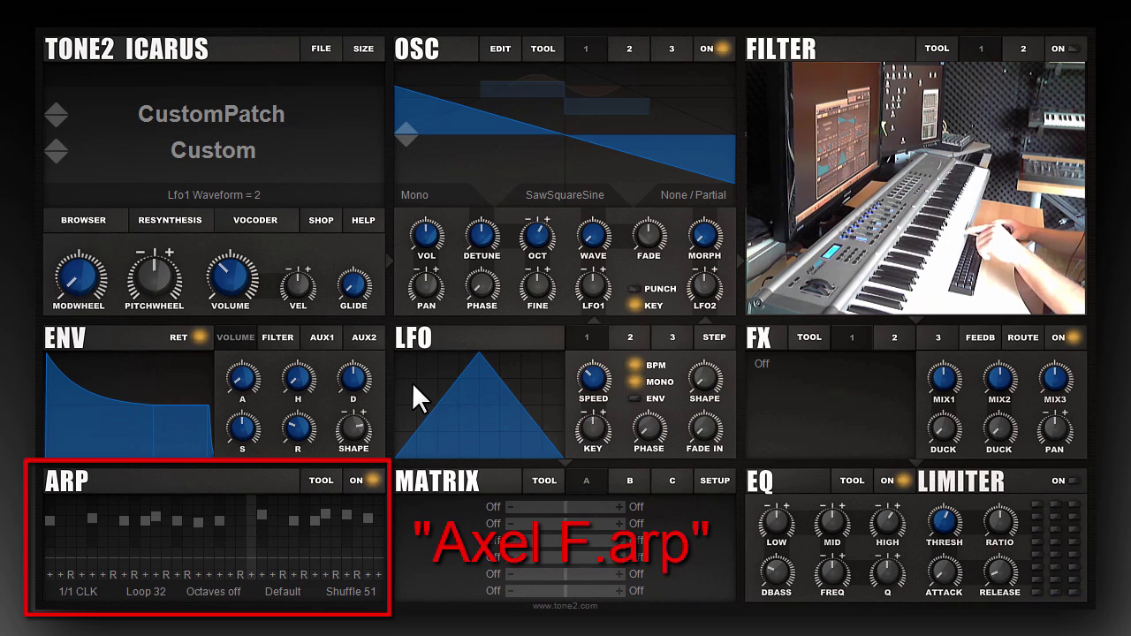
click(323, 480)
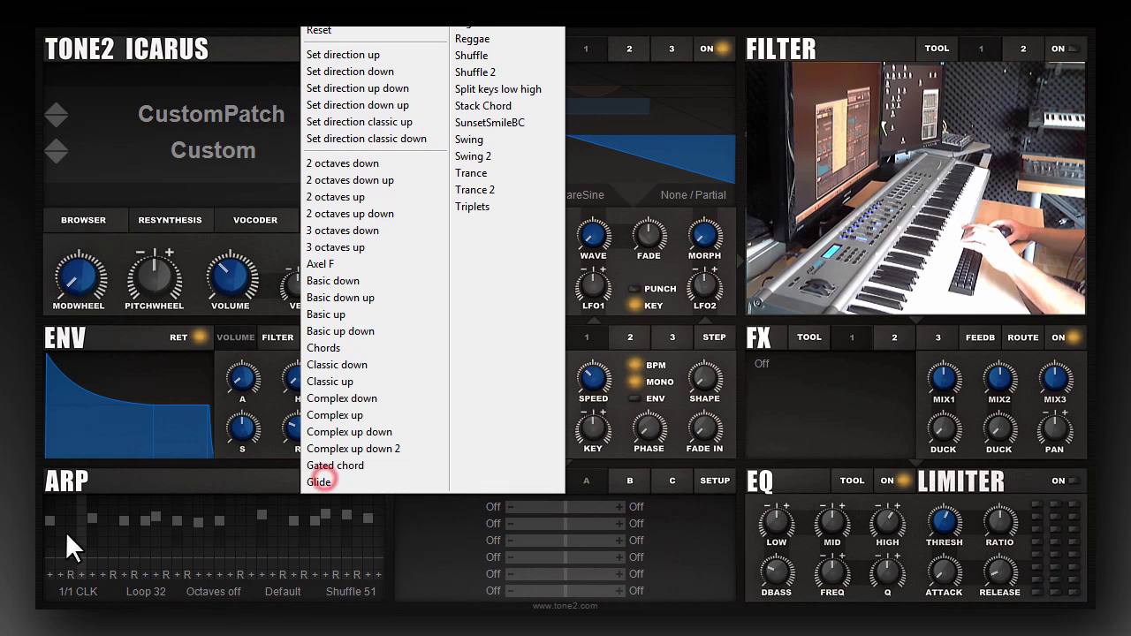
click(137, 484)
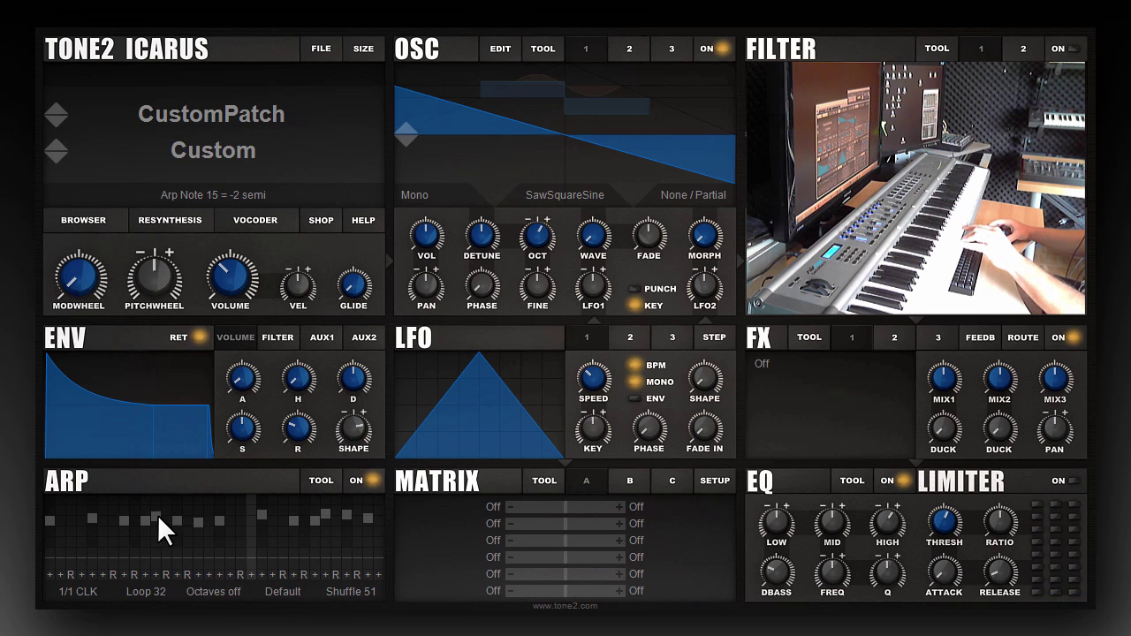
click(321, 482)
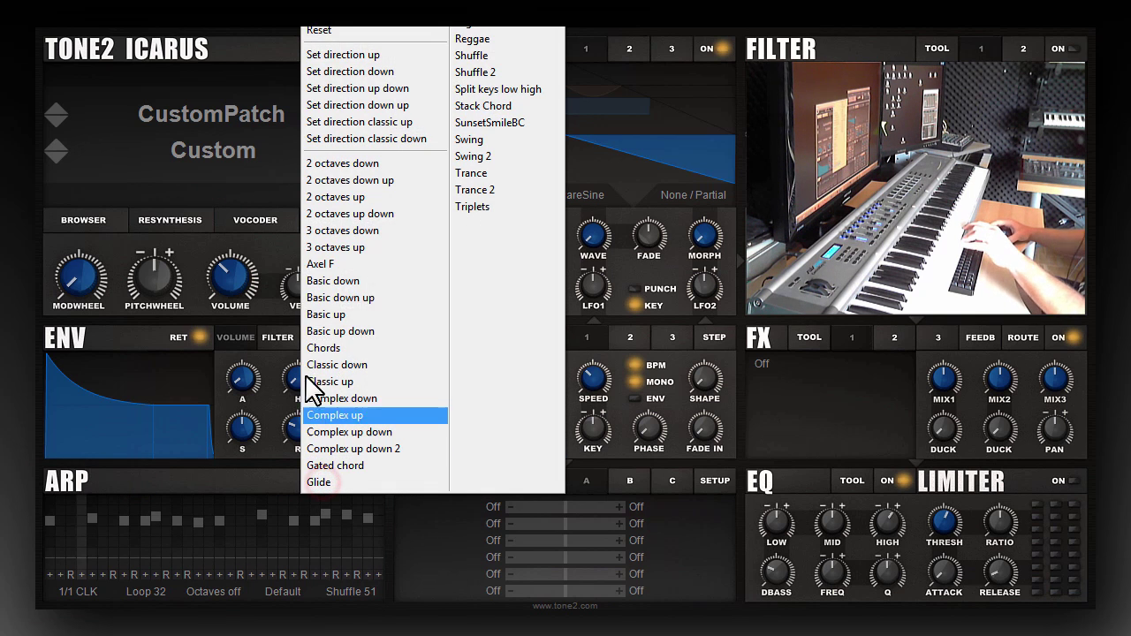
Step: Apply the Chords preset so every step plays held keys together as Chord 3, Straight timing
click(386, 344)
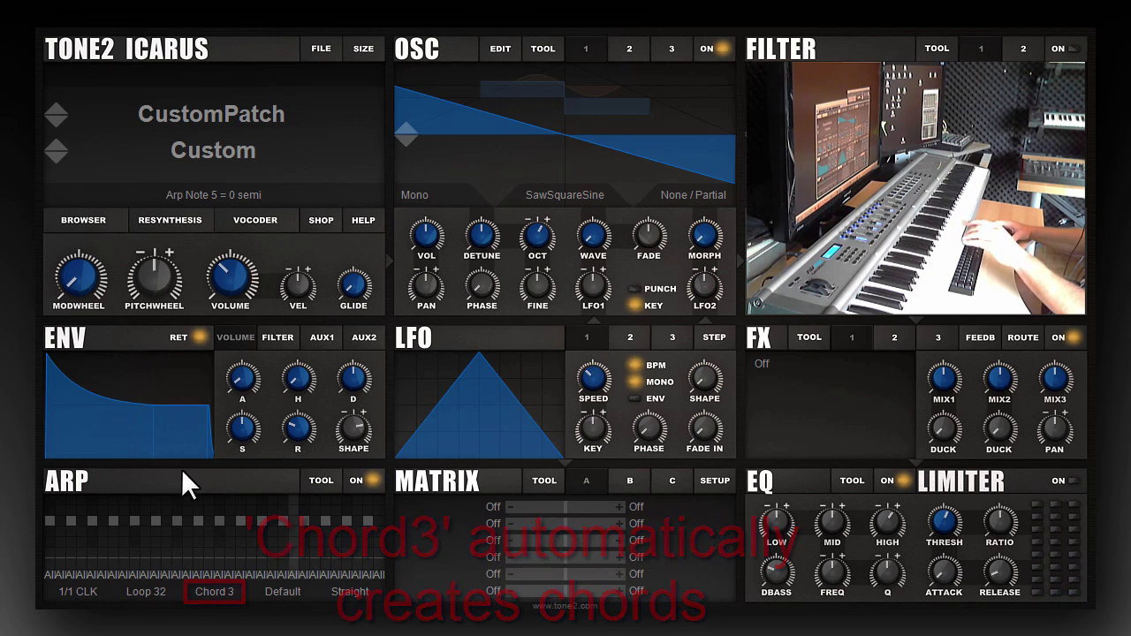
click(321, 481)
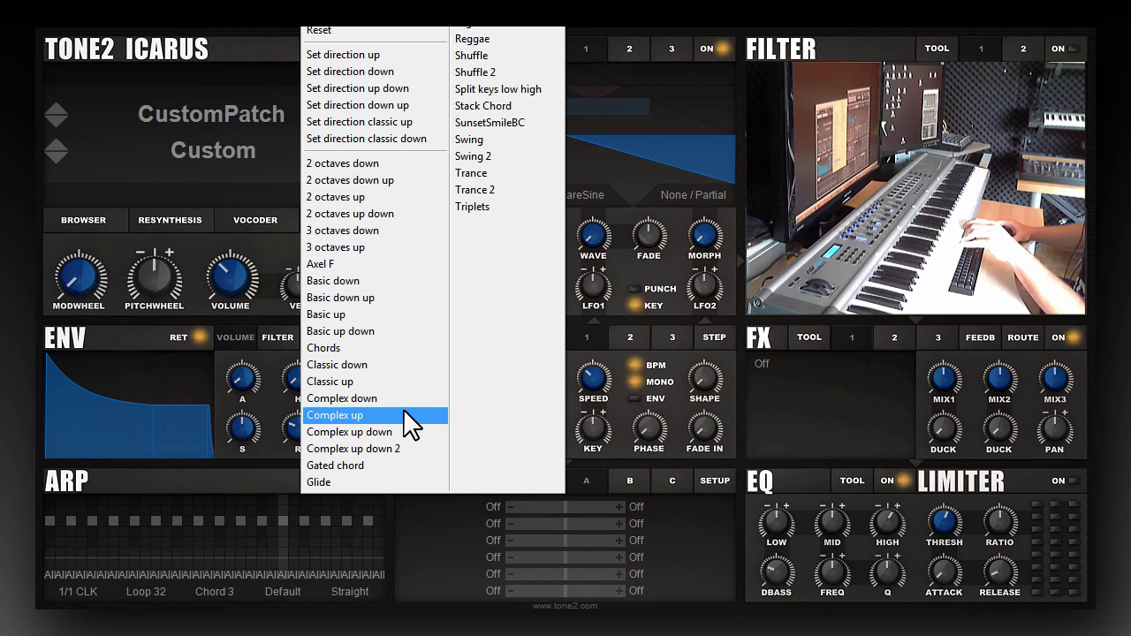
Step: Apply Complex up, then replace it with the Complex up down 2 pattern, Octaves off
click(404, 412)
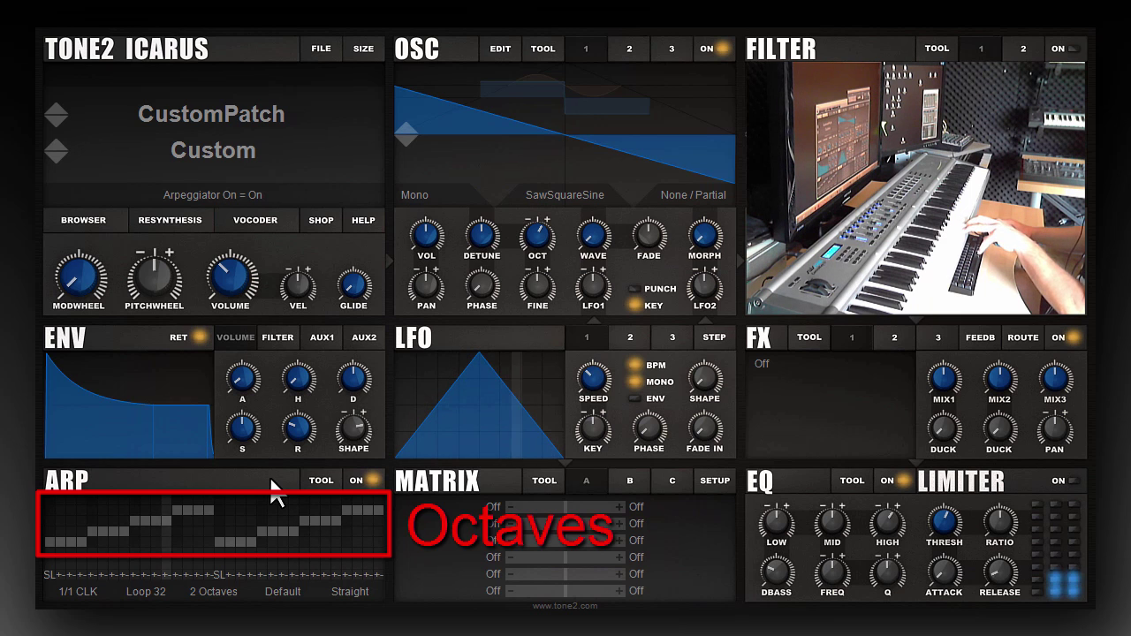
click(321, 481)
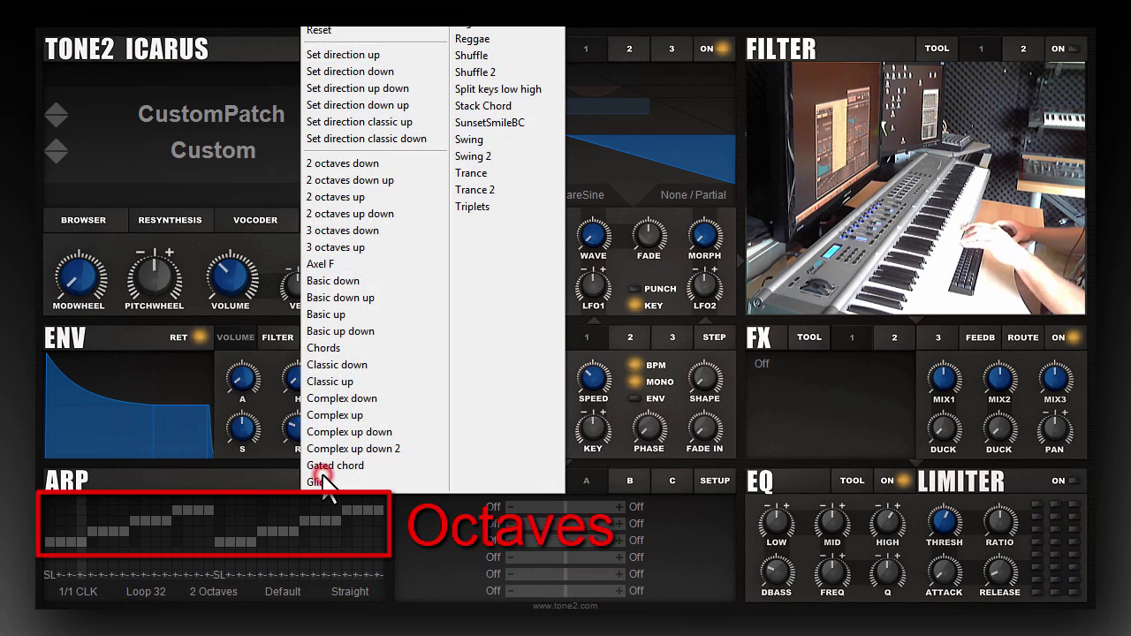
click(396, 451)
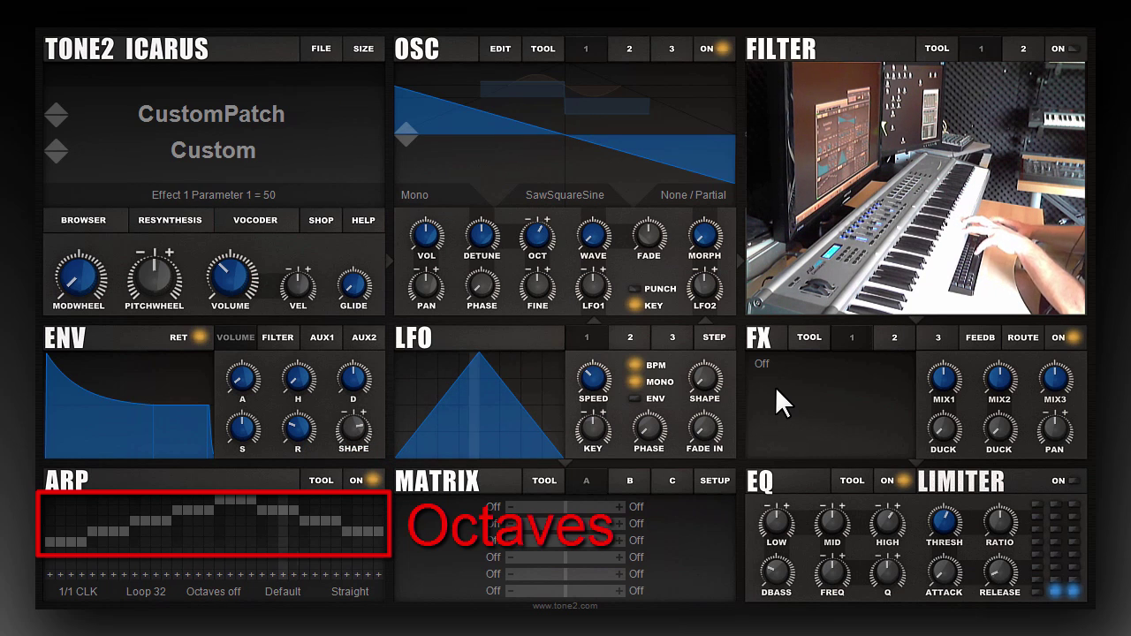
Step: Load Delay Fat into the FX slot and raise its Time from 1/2 to 1
click(770, 361)
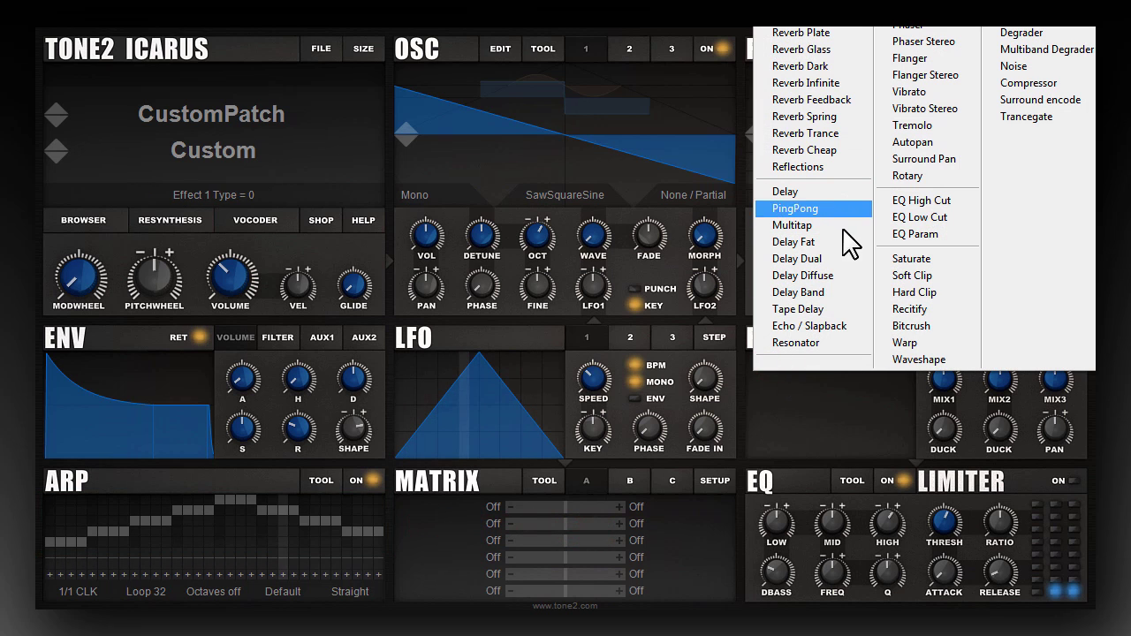
click(840, 242)
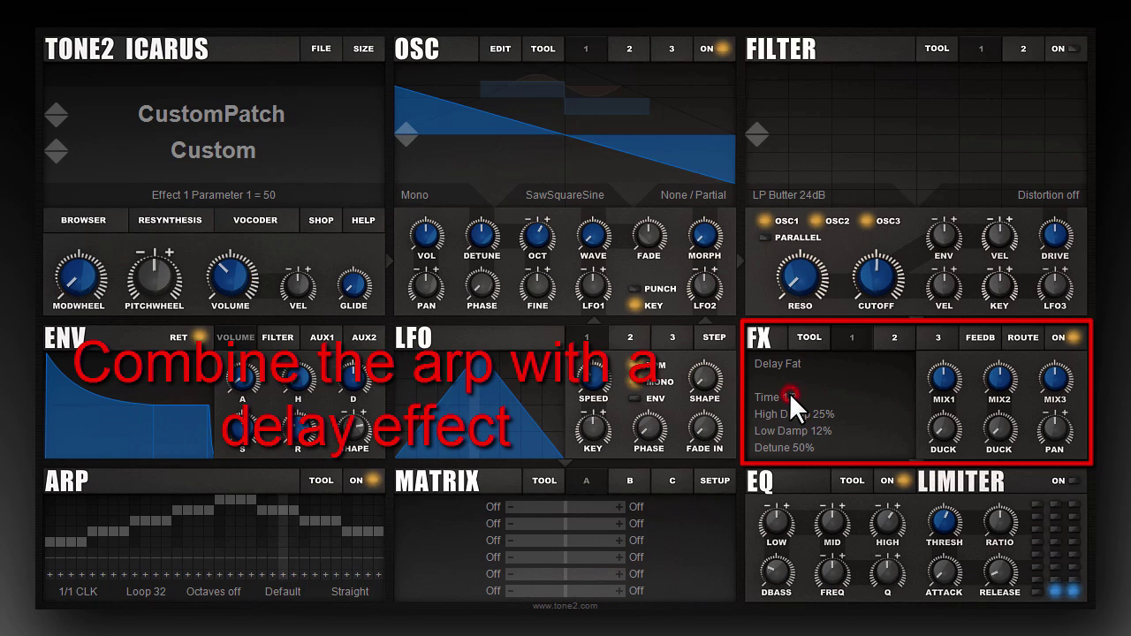
drag(792, 400, 811, 371)
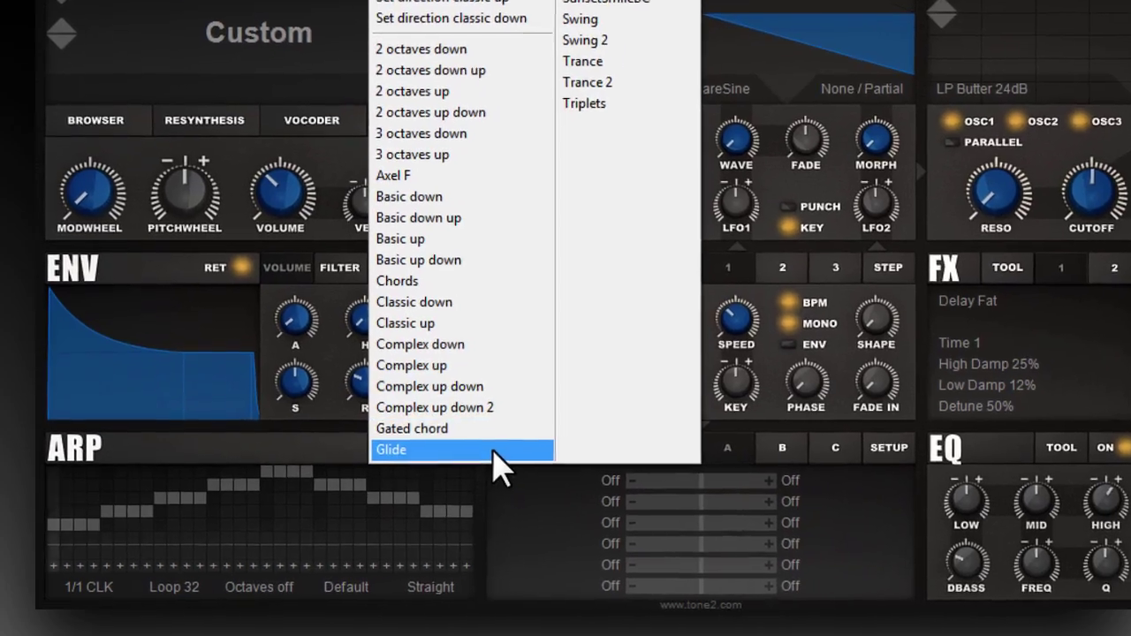
Step: Apply the Glide arp preset with glides of 12 halftones down
click(435, 470)
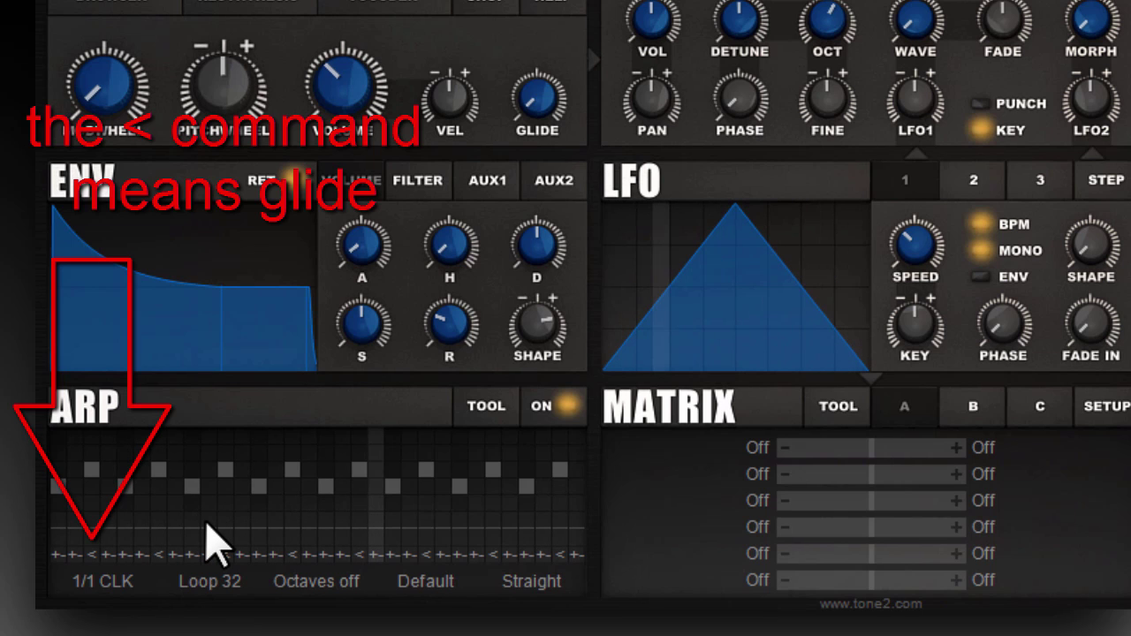
click(468, 409)
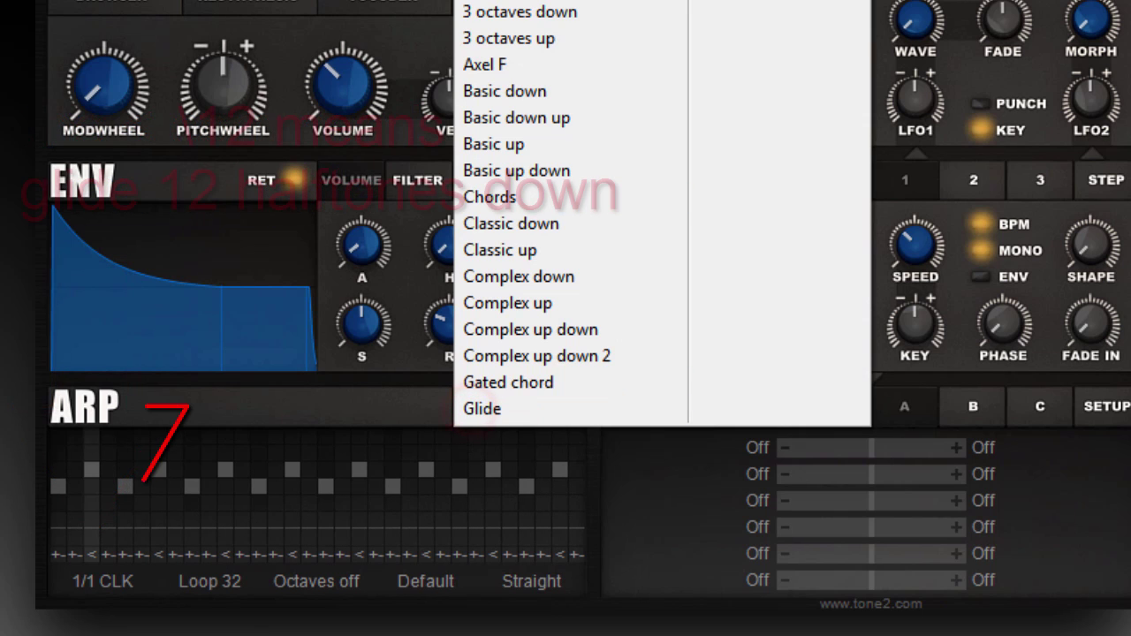
click(477, 408)
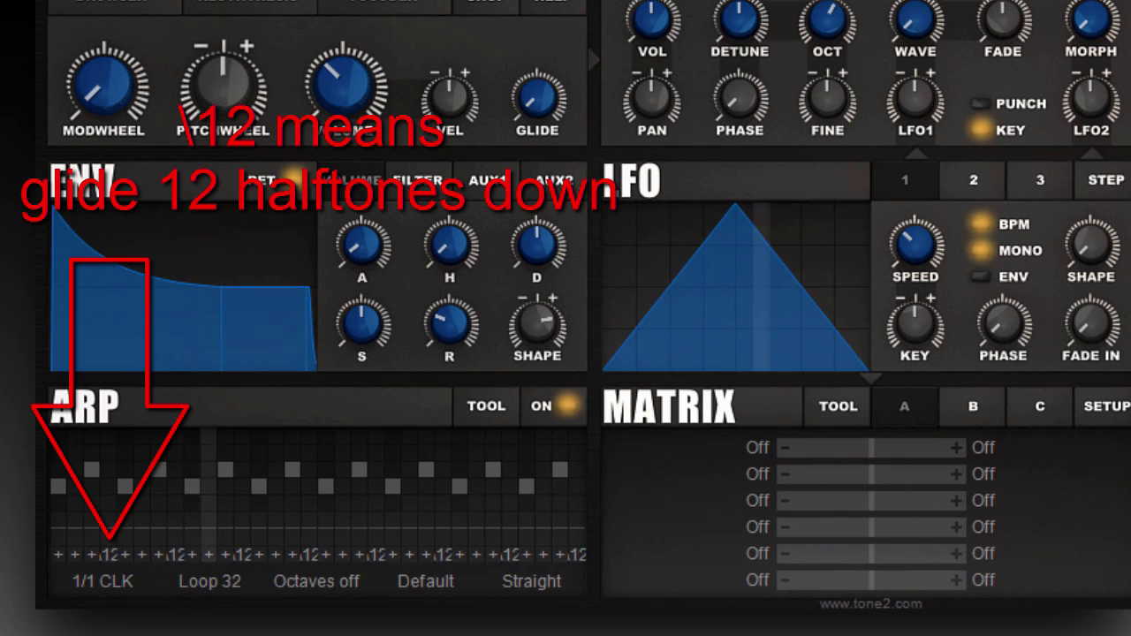
click(496, 407)
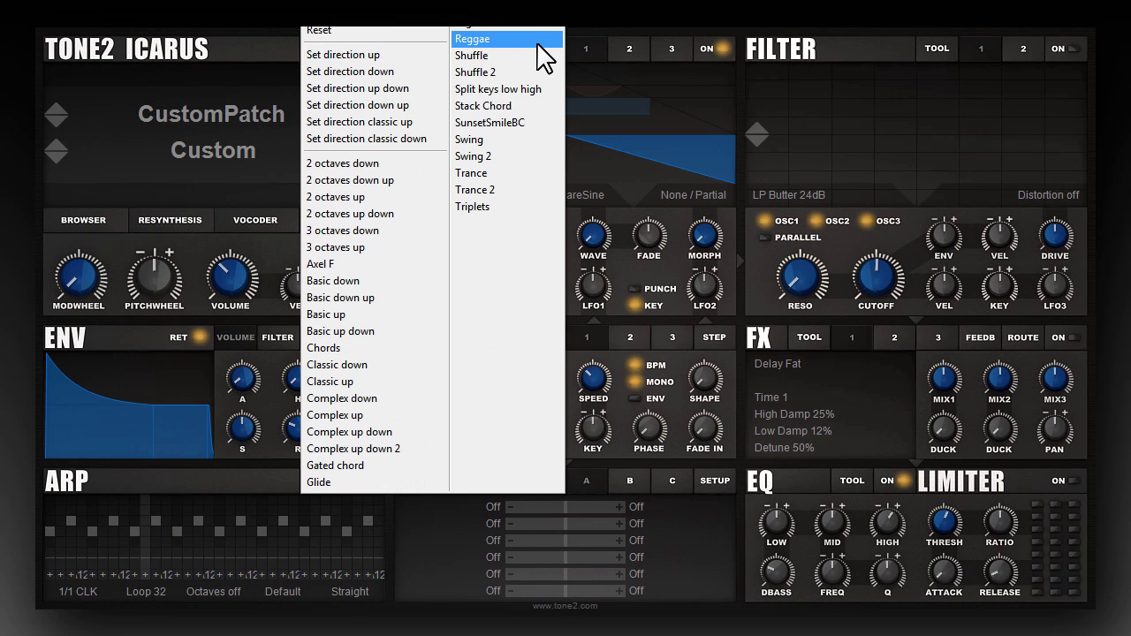
Step: Load the Reggae pattern, then switch to the Shuffle pattern at Shuffle 100, Octaves off
click(537, 41)
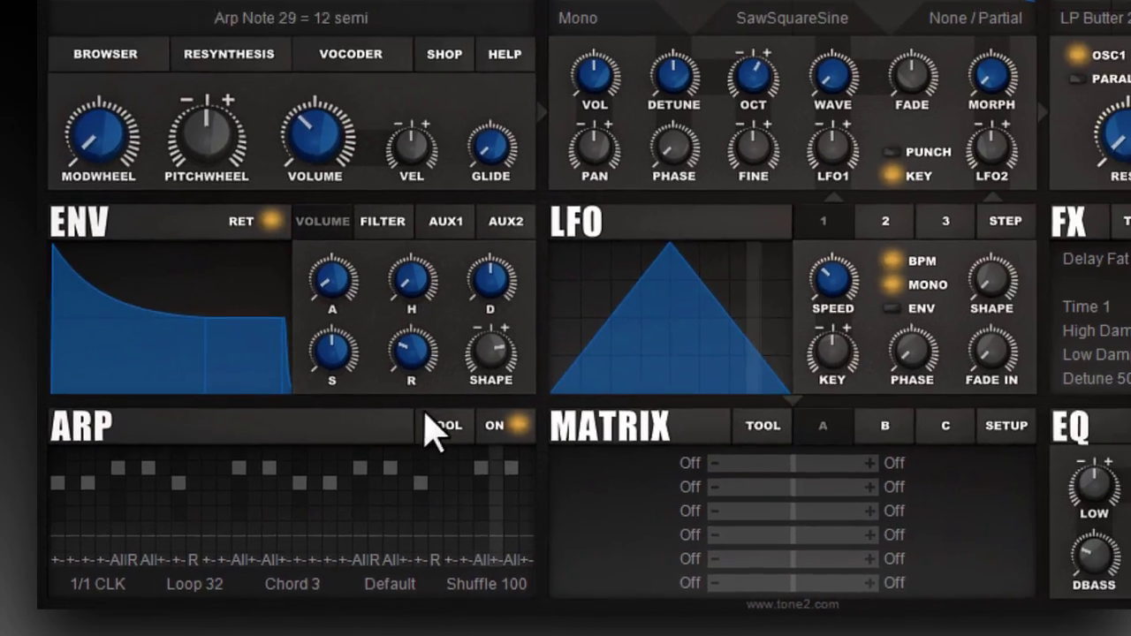
click(502, 400)
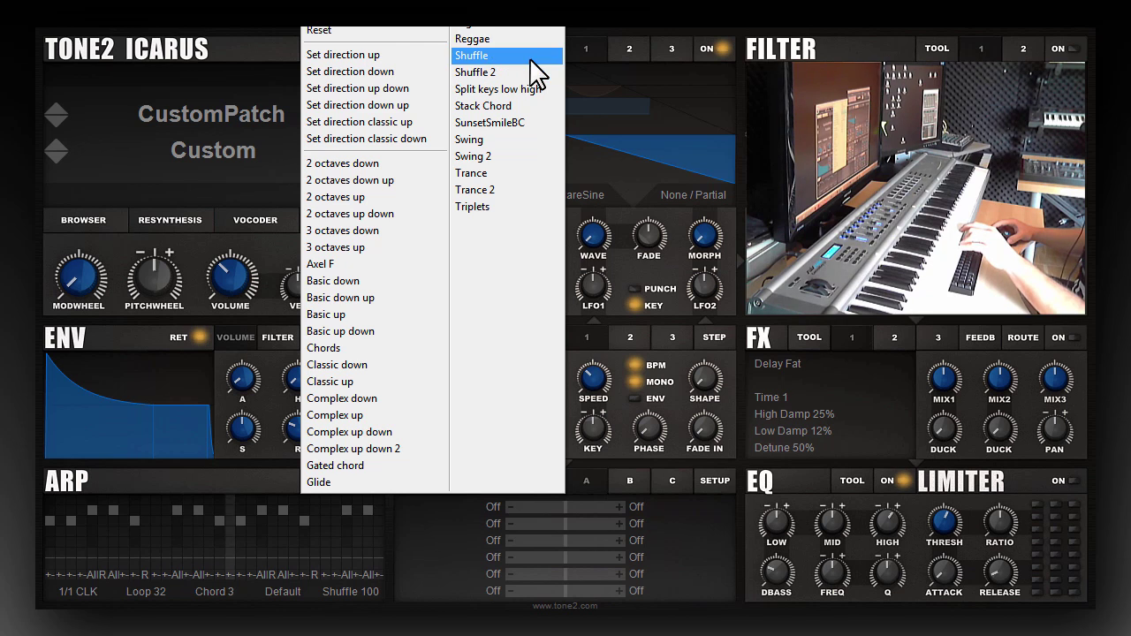
click(524, 56)
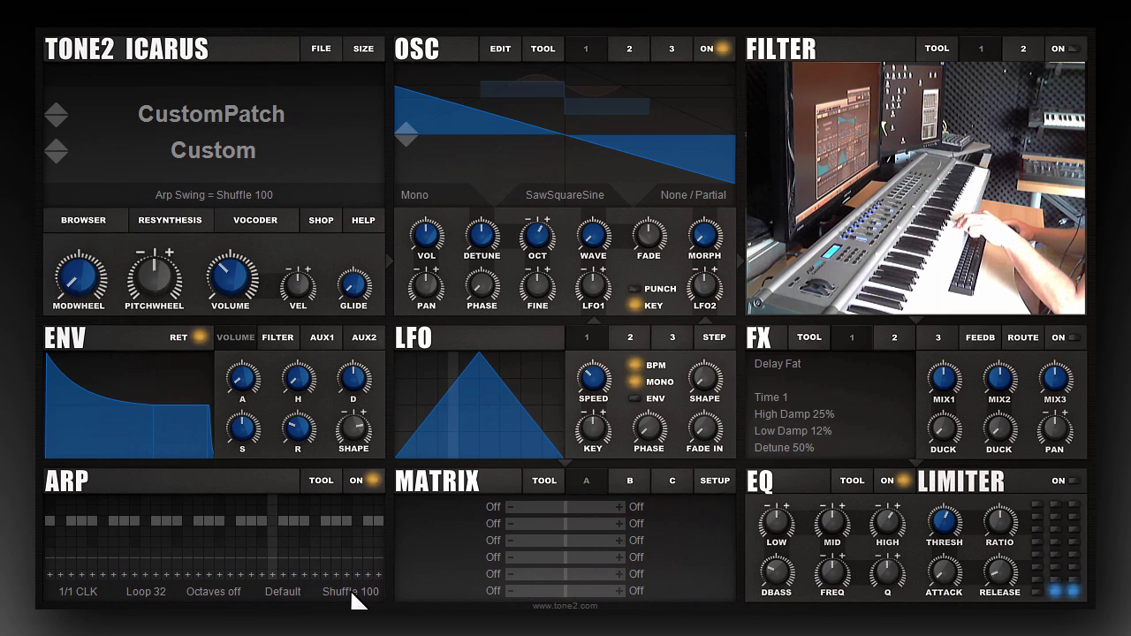
click(321, 479)
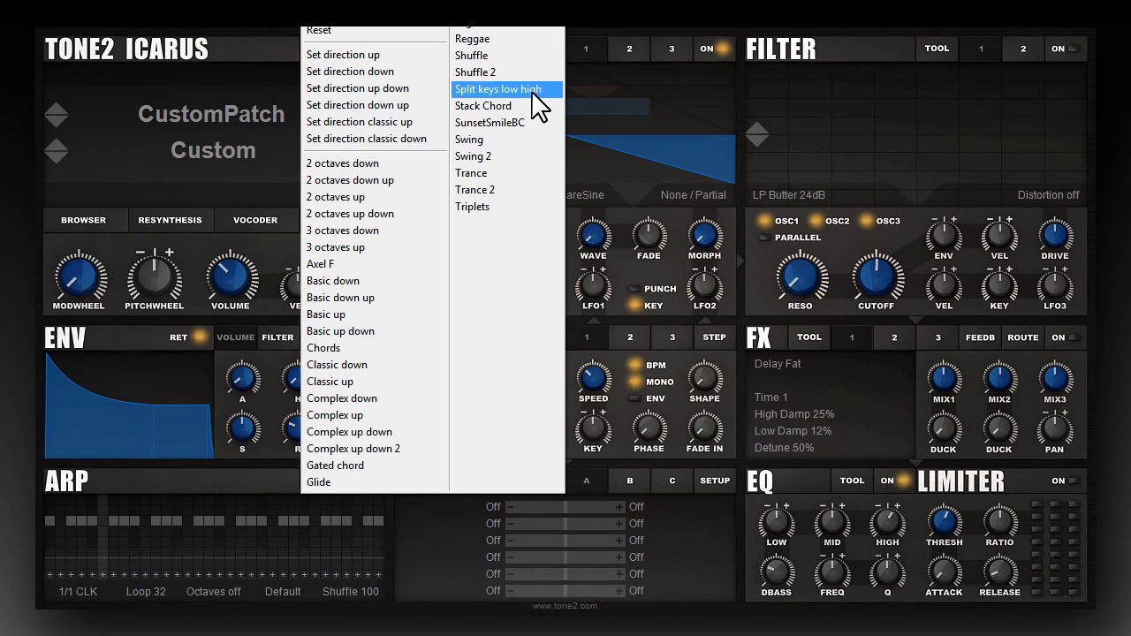
Step: Apply Split keys low/high, then replace it with Stack Chord in Chord 3, Straight timing
click(534, 92)
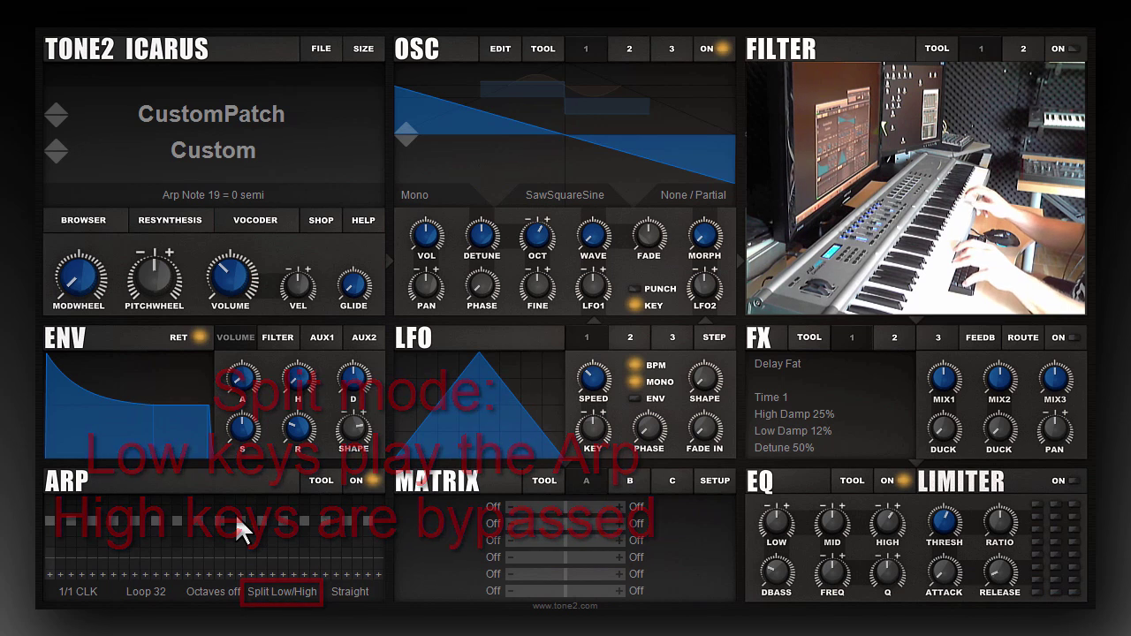
click(321, 480)
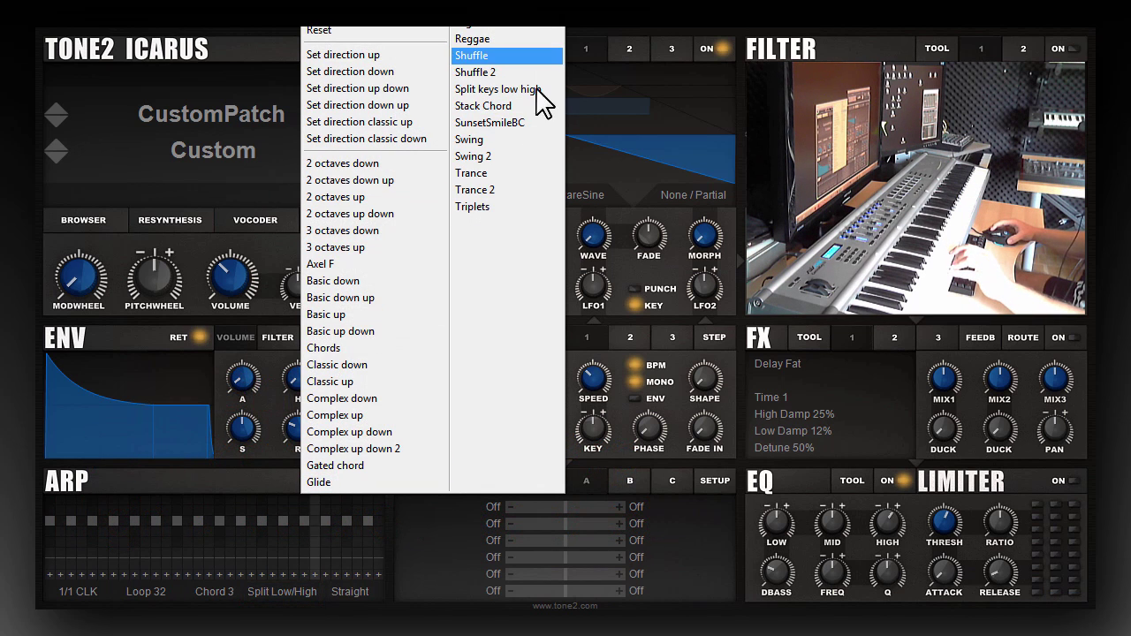
click(523, 105)
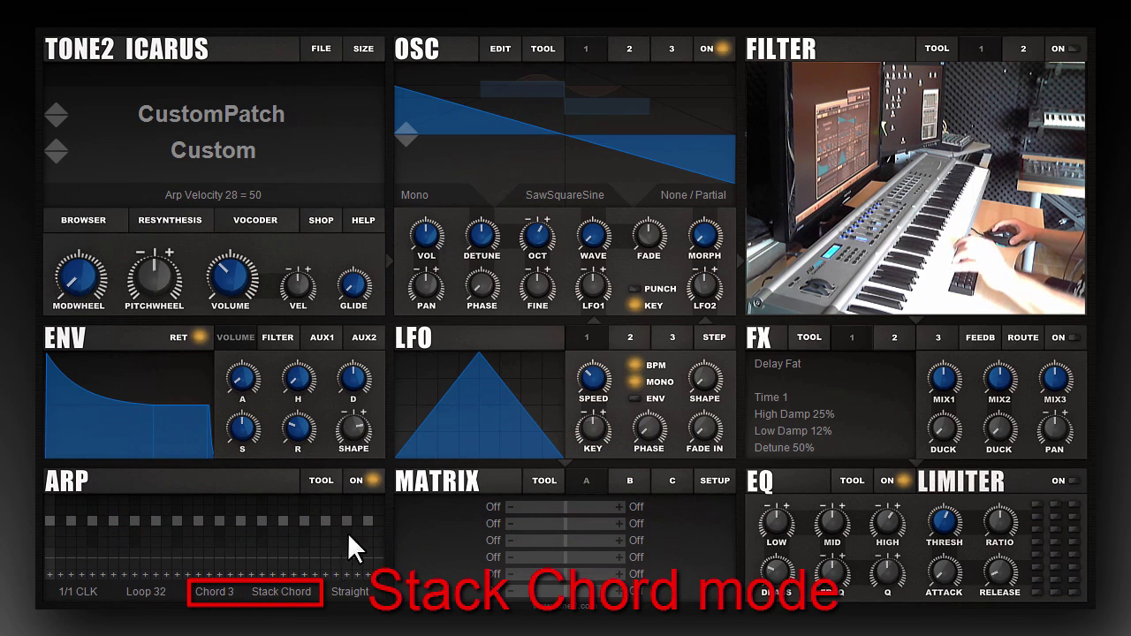
Step: Load the Swing 2 arpeggiator preset with its Swing 100 timing
click(317, 486)
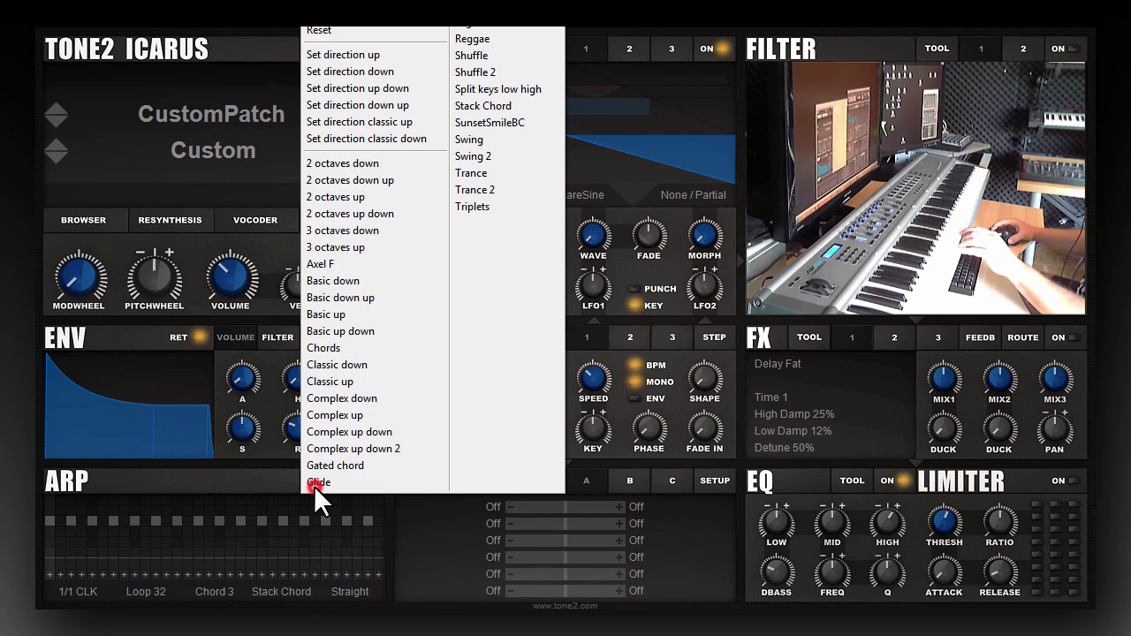
click(546, 153)
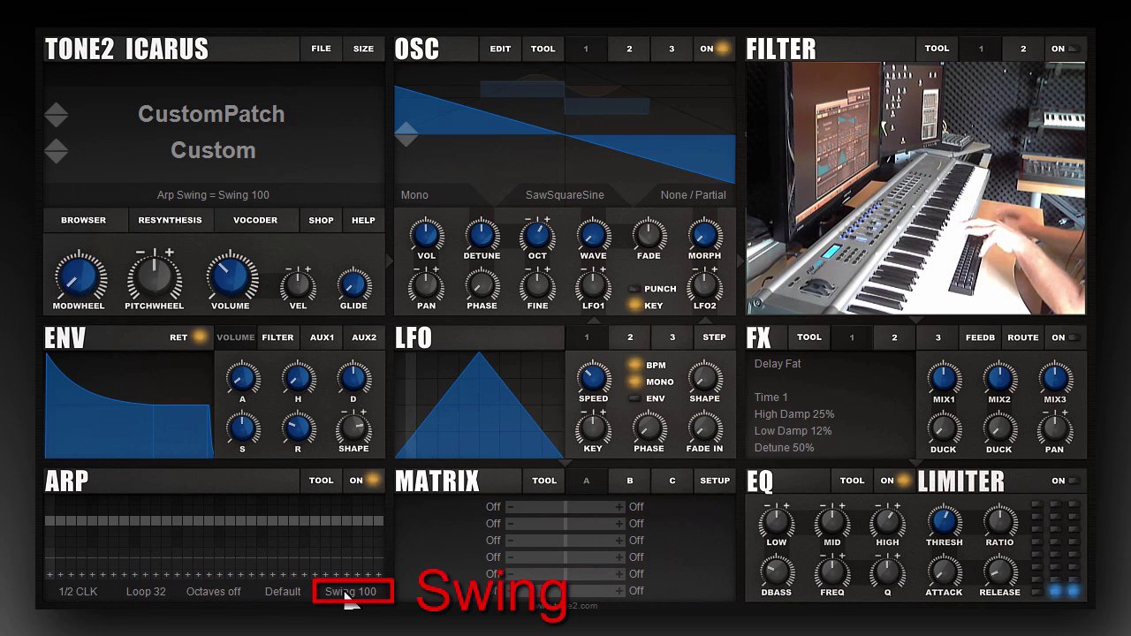
click(320, 482)
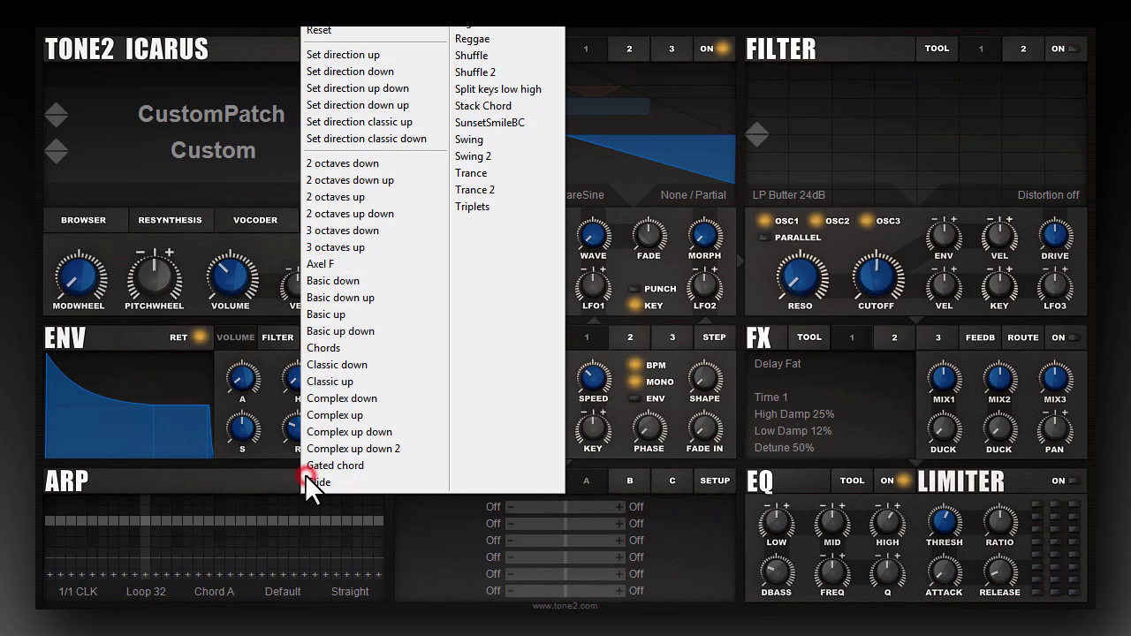
Step: Reset the arpeggiator to a blank pattern, then raise and lower steps 3 through 7
click(345, 30)
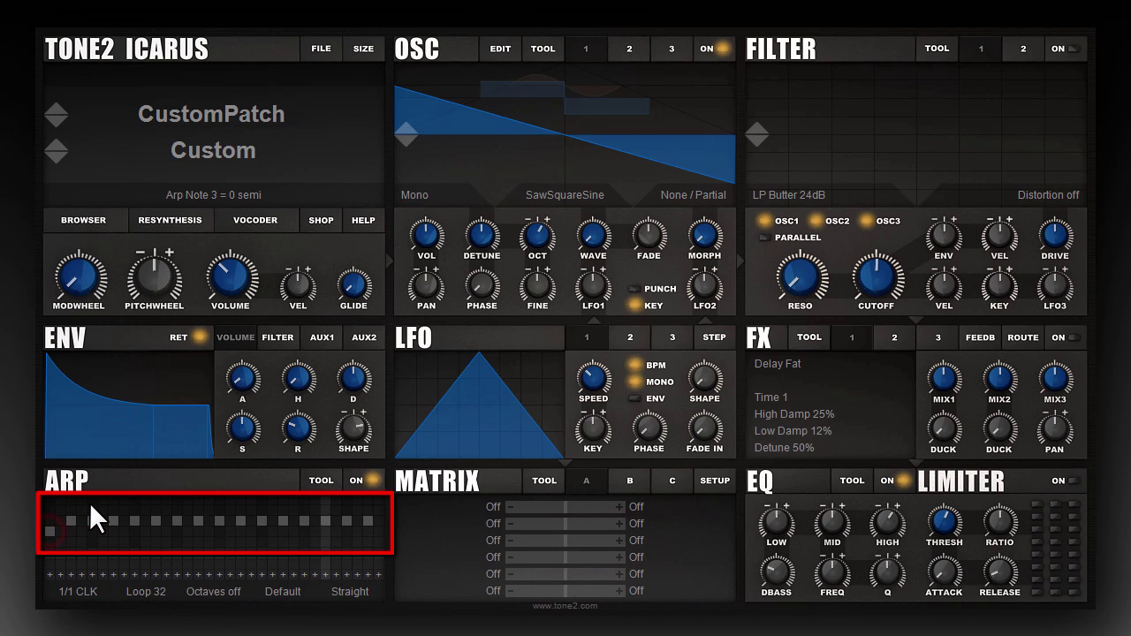
click(93, 507)
click(112, 531)
click(134, 510)
click(156, 531)
click(176, 510)
Step: Set the loop length to 16 steps and place more notes in the grid
click(148, 592)
click(181, 318)
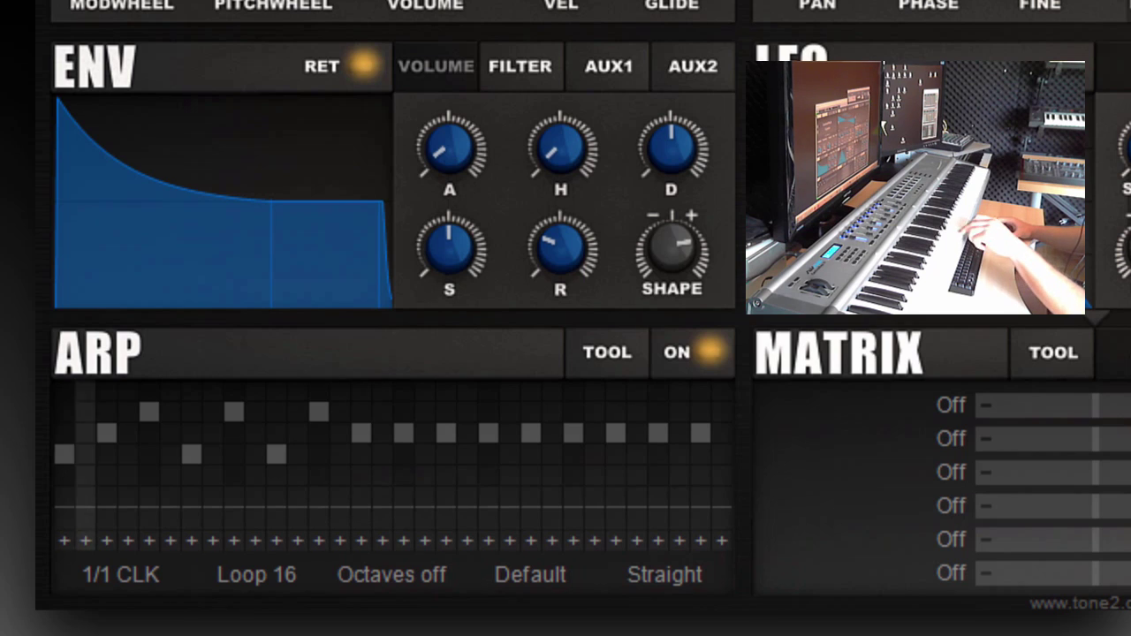
click(252, 415)
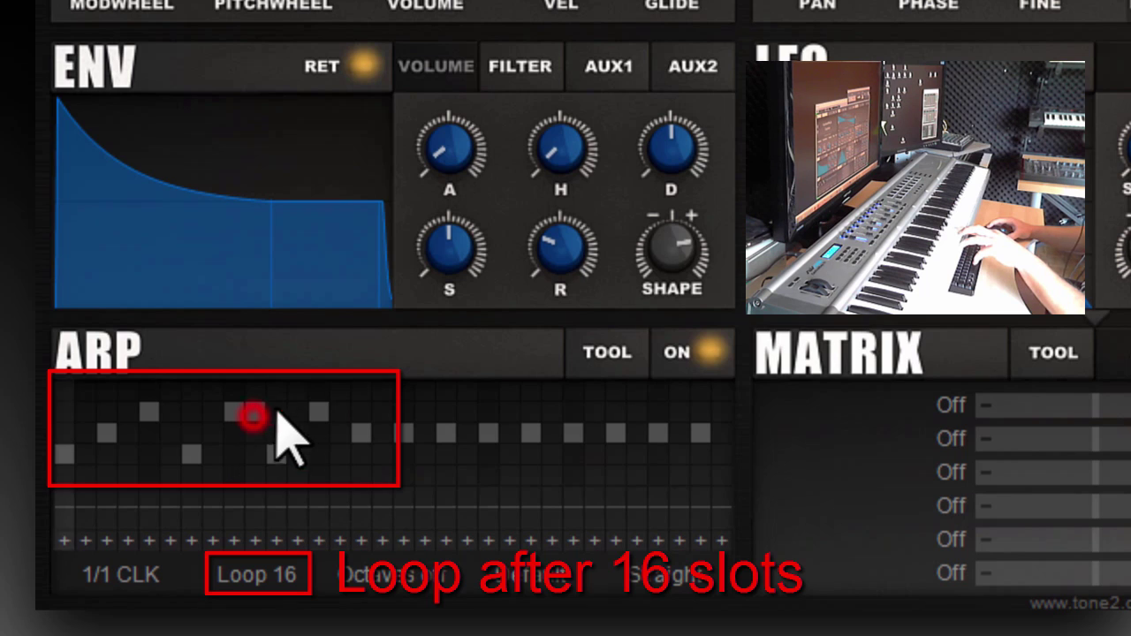
click(340, 411)
click(277, 453)
click(168, 411)
click(212, 451)
click(249, 408)
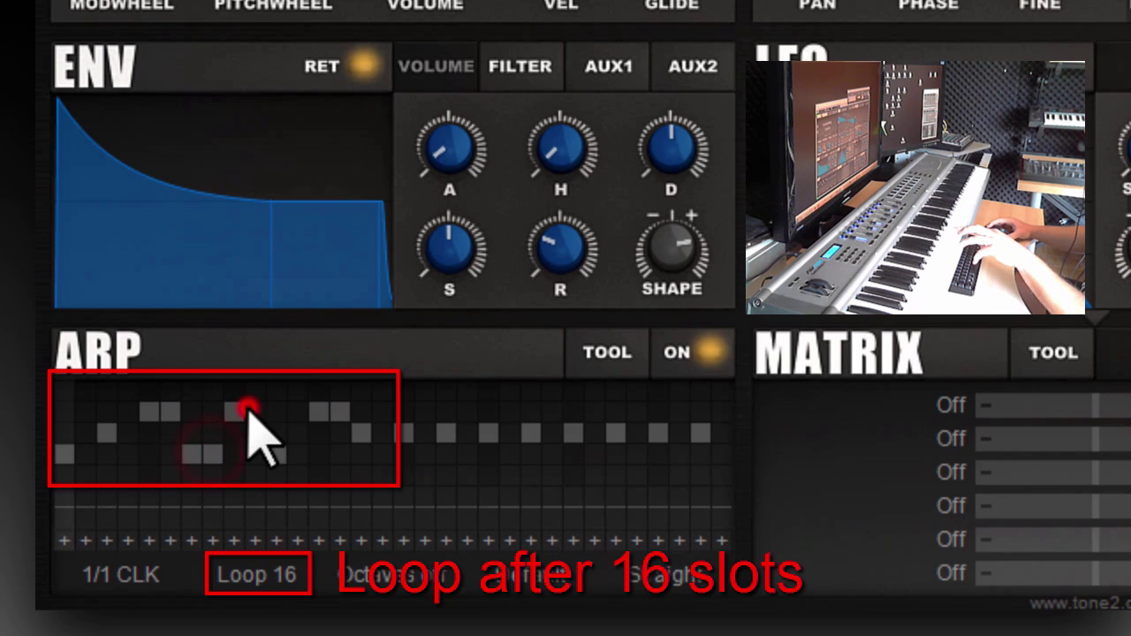
Step: Shift several top-row and early notes up or down by halftones
click(81, 424)
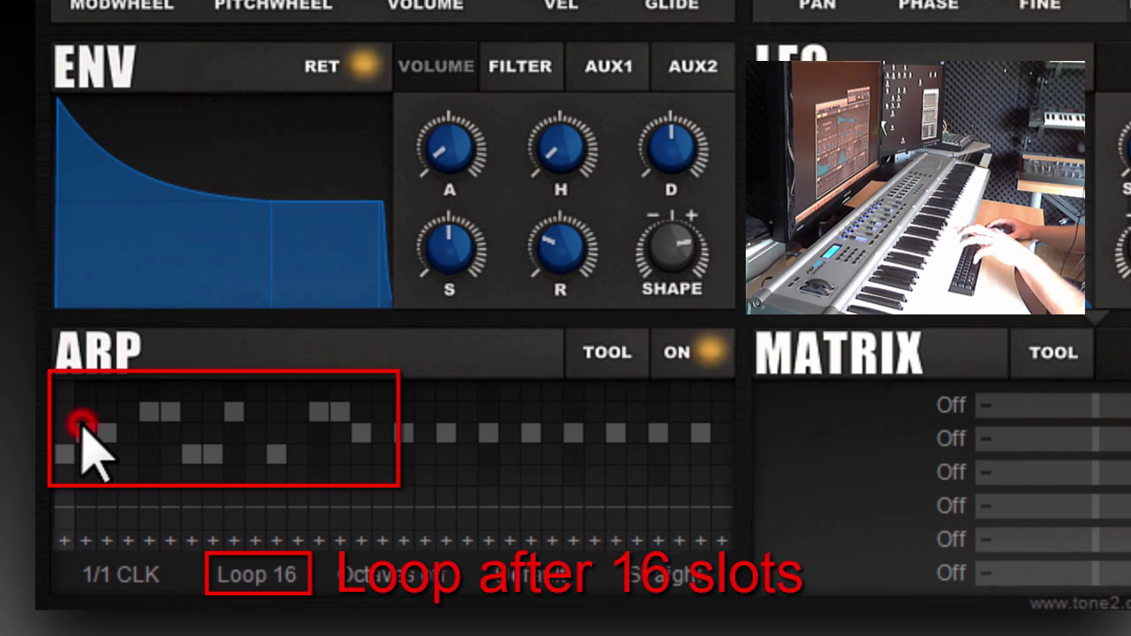
click(131, 412)
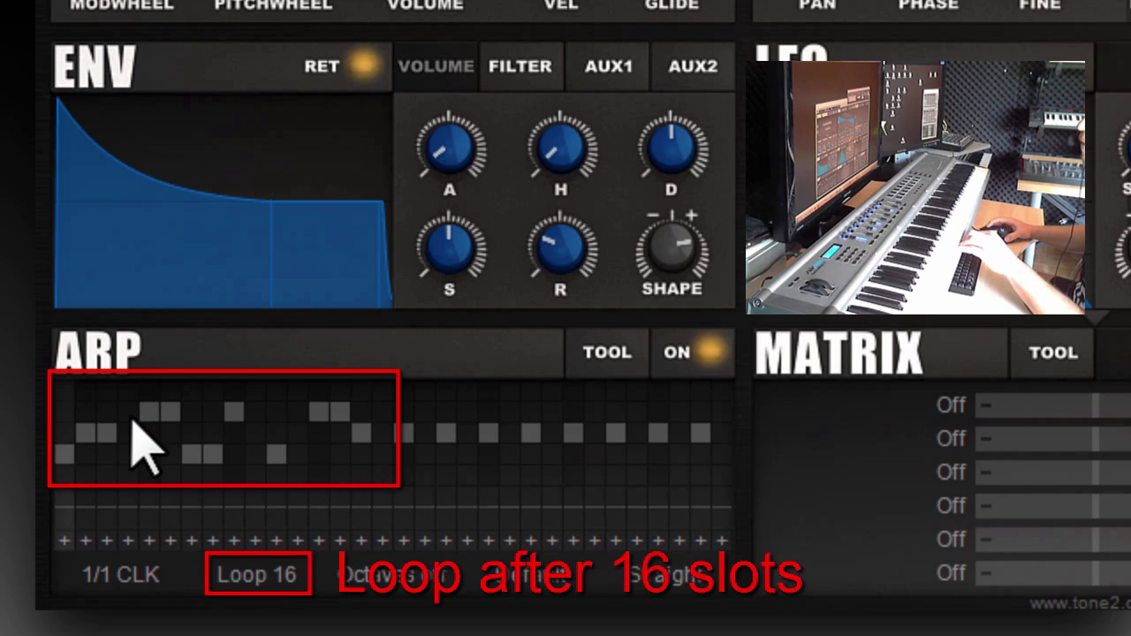
click(131, 413)
click(130, 413)
drag(131, 413, 139, 560)
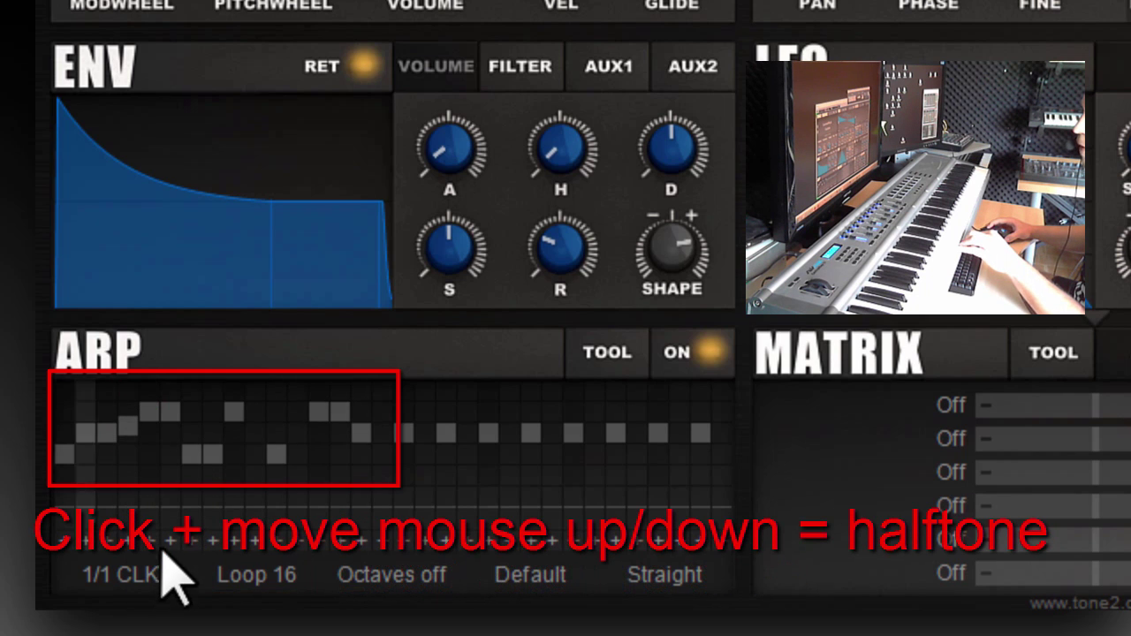
mouse_move(102, 433)
mouse_down()
mouse_move(114, 413)
mouse_move(114, 424)
mouse_up()
drag(112, 535, 97, 546)
click(167, 414)
mouse_move(168, 415)
mouse_down()
mouse_move(164, 543)
mouse_move(151, 556)
mouse_up()
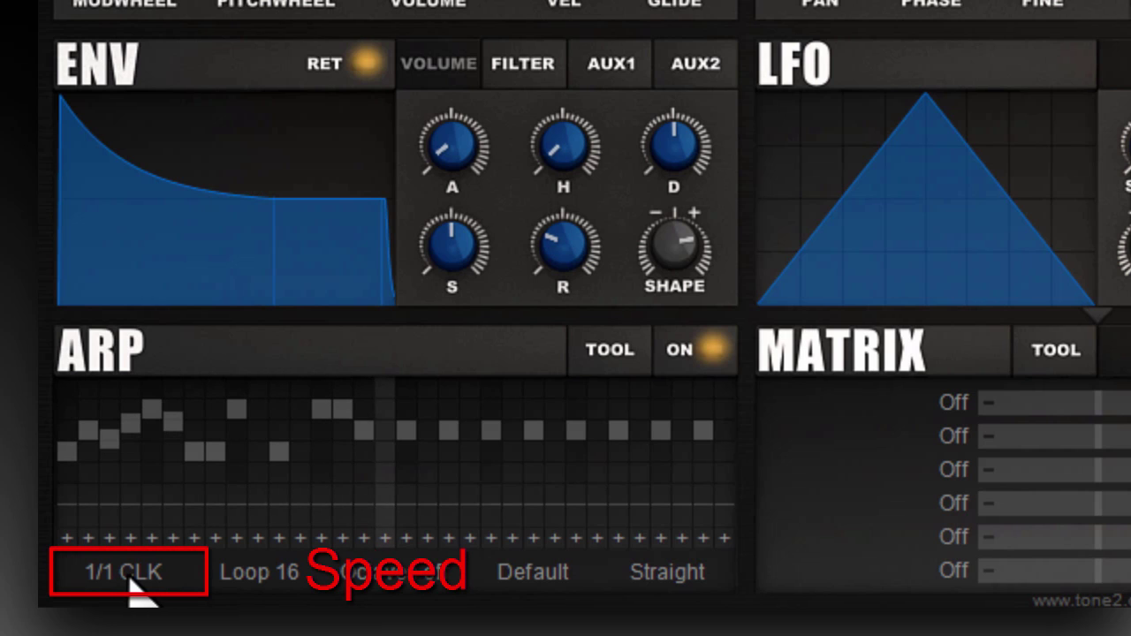
Step: Load the Gated chord preset and set the clock speed to 4/1 CLK
click(606, 351)
click(574, 321)
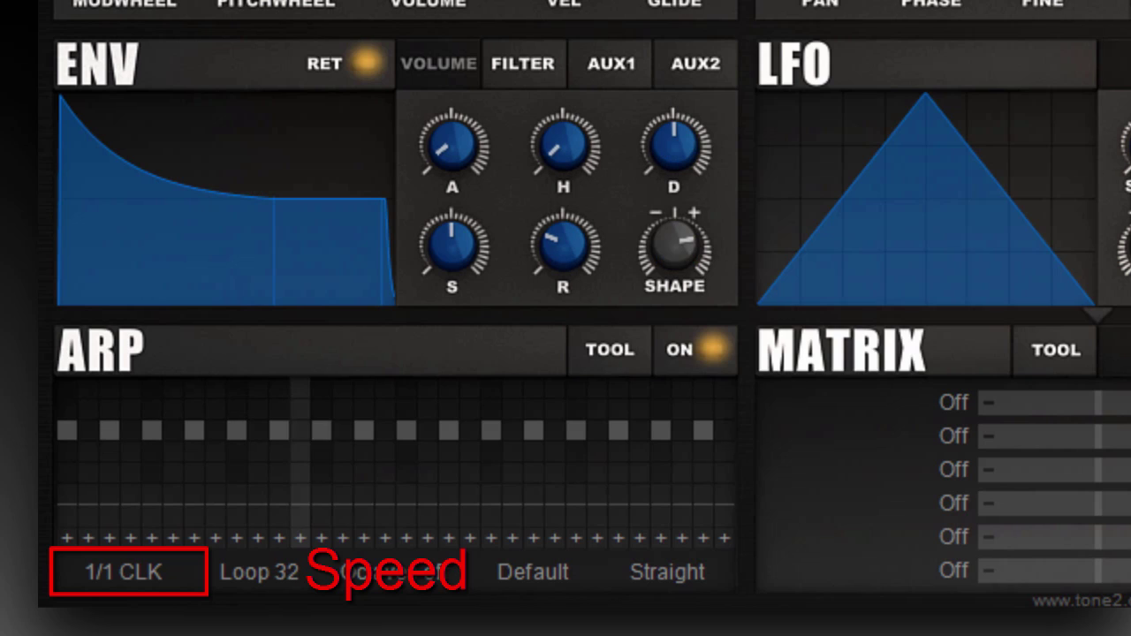
click(145, 585)
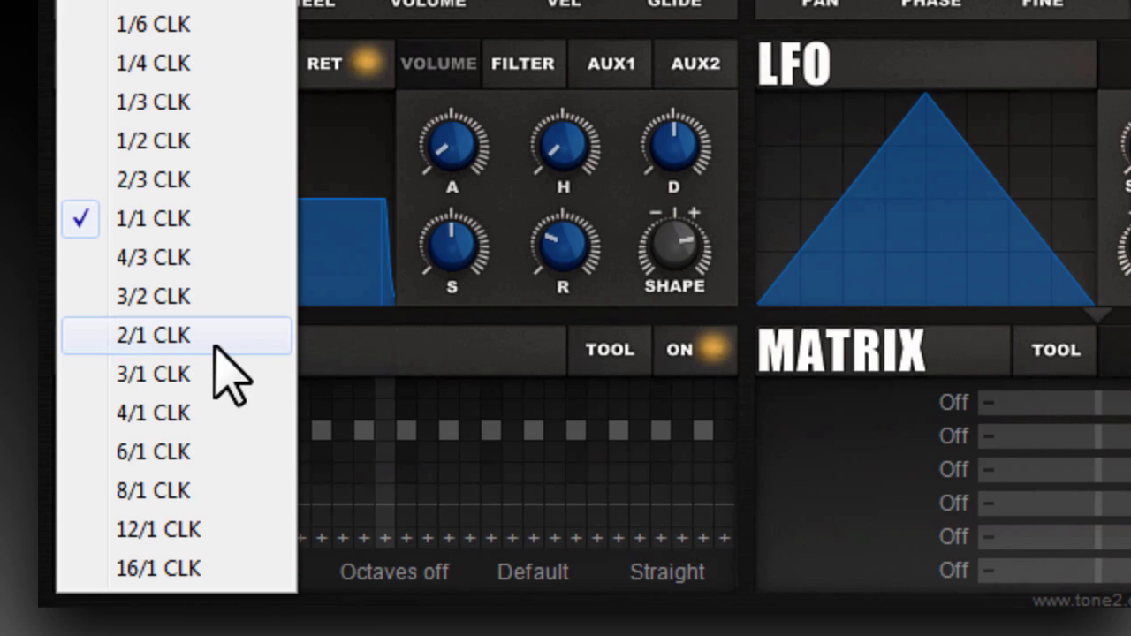
click(205, 411)
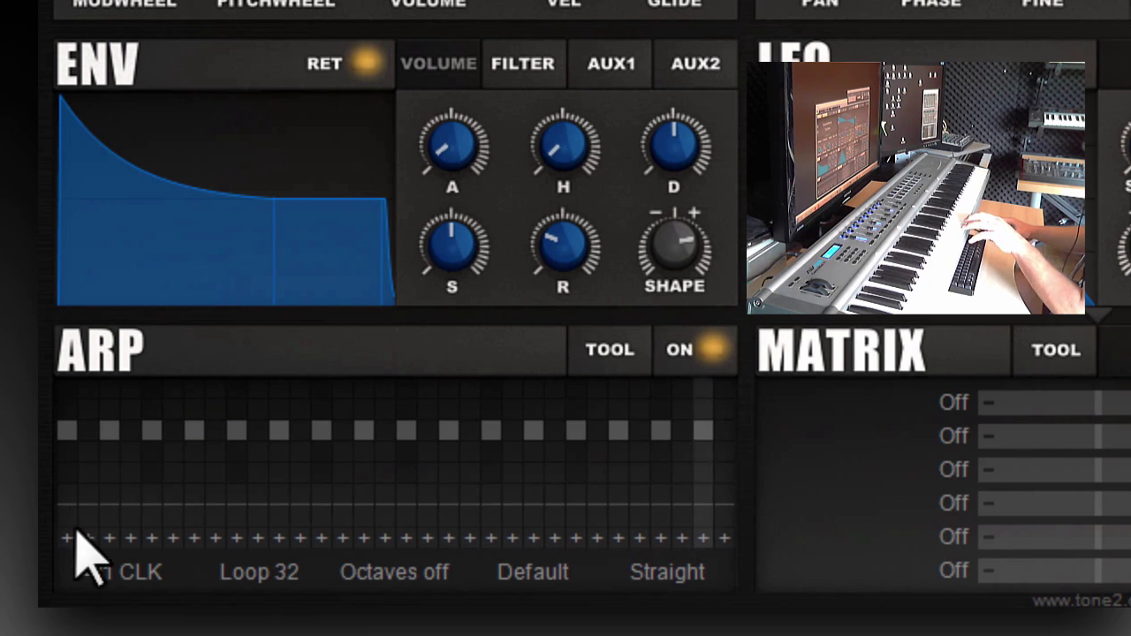
Step: Try 1/4 and 16/1 CLK clock speeds, then settle on 1/1 CLK
click(140, 573)
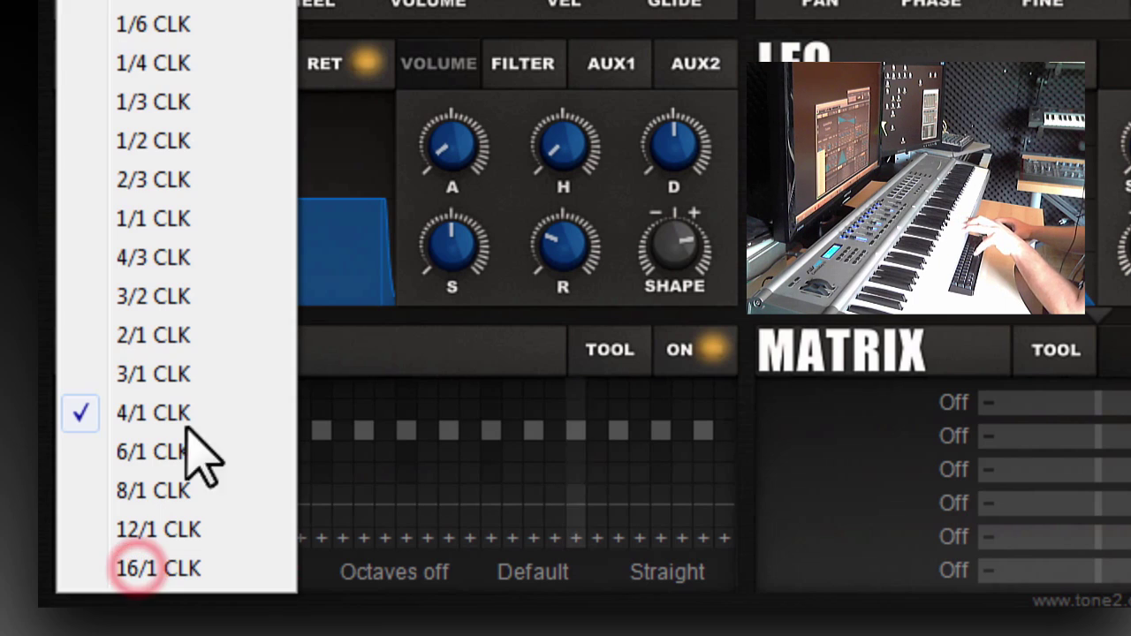
click(209, 64)
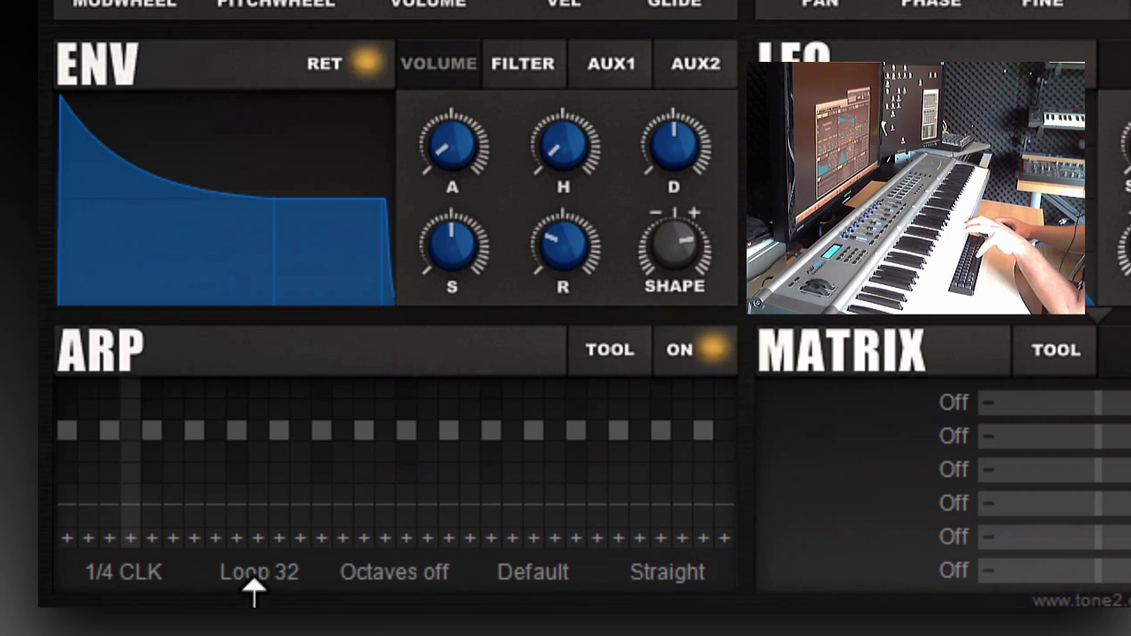
click(151, 576)
click(151, 570)
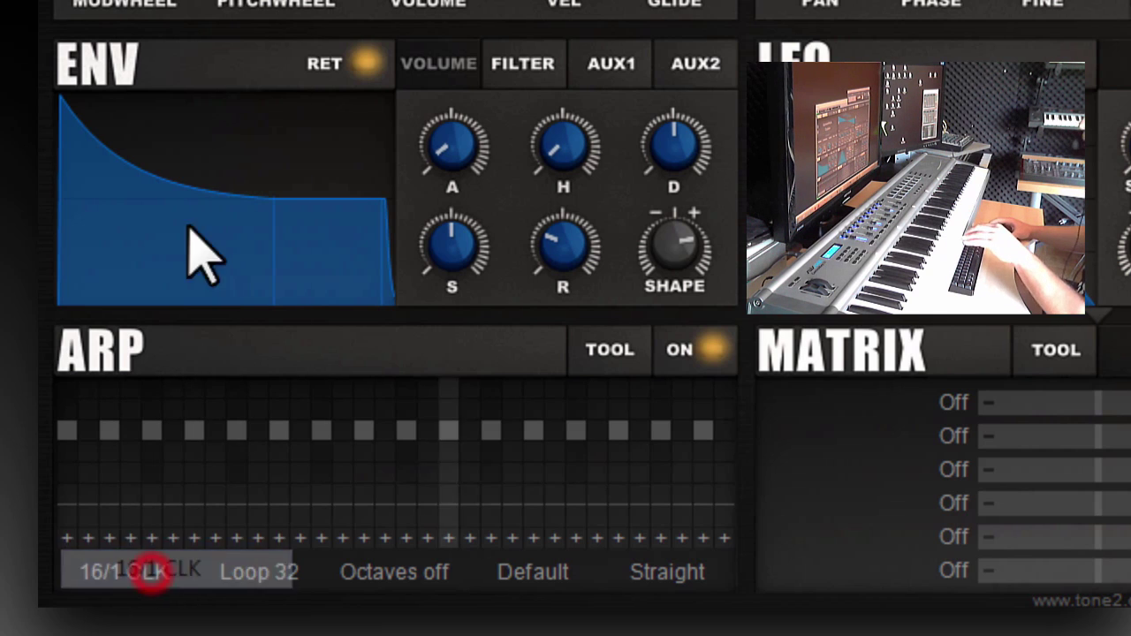
click(137, 583)
click(155, 221)
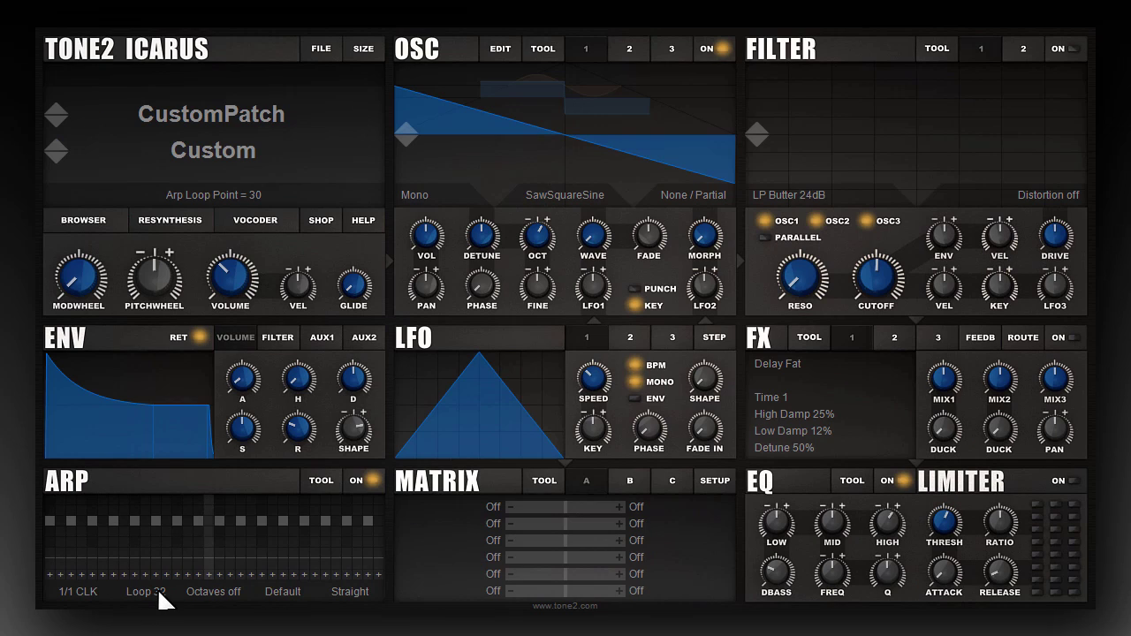
Step: Set Loop 8, raise or lower four early steps, then switch to Stop 8
click(147, 591)
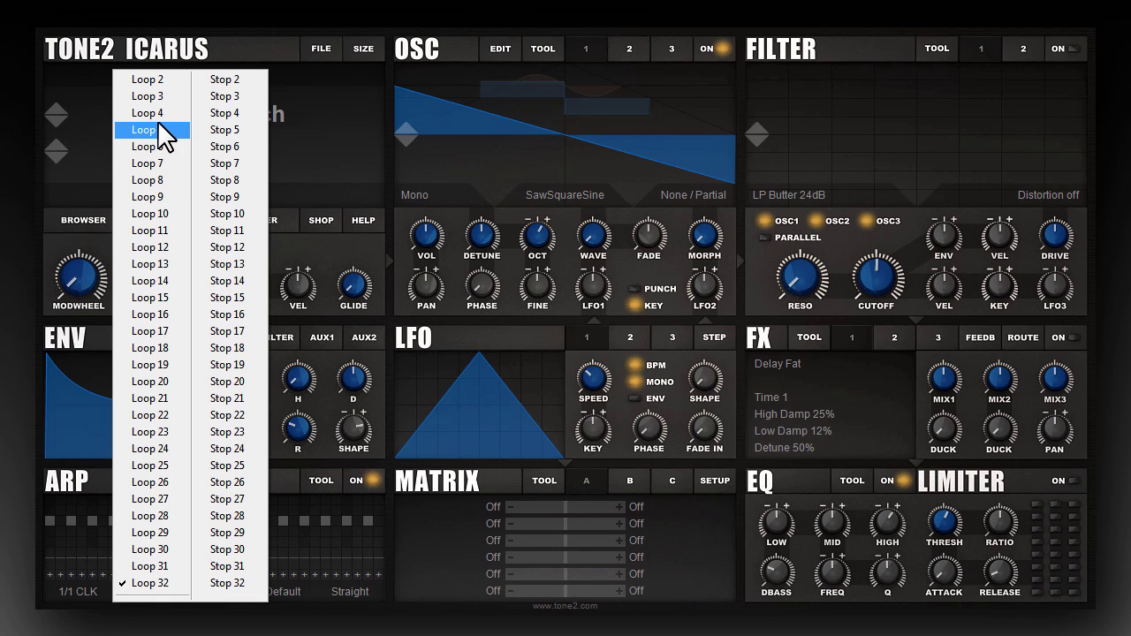
click(181, 181)
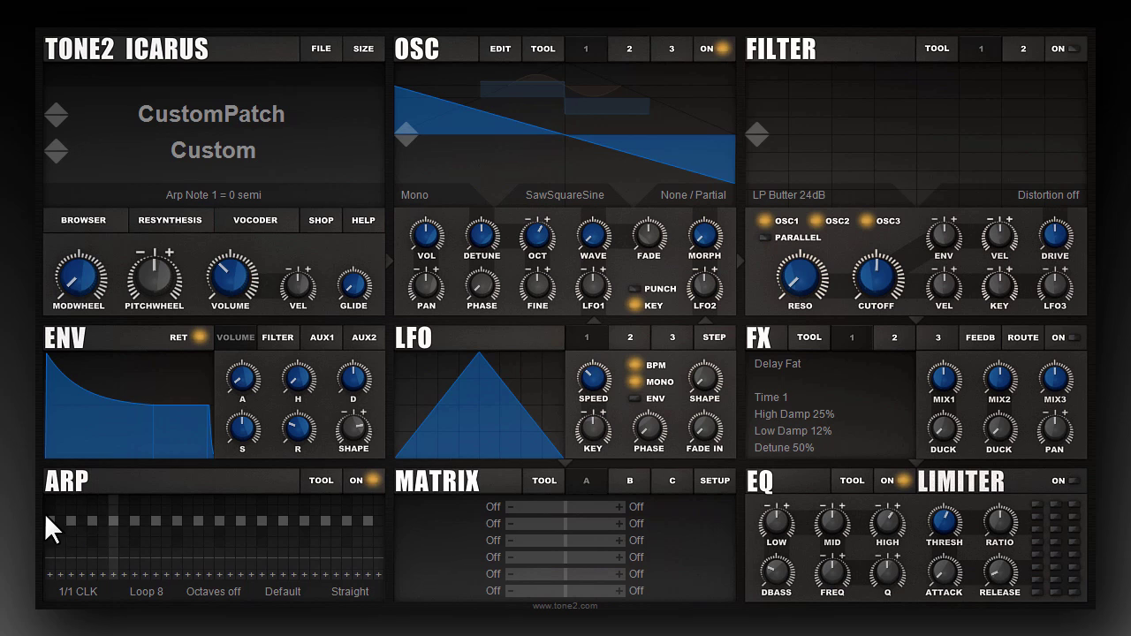
click(46, 530)
click(76, 511)
click(102, 531)
click(124, 509)
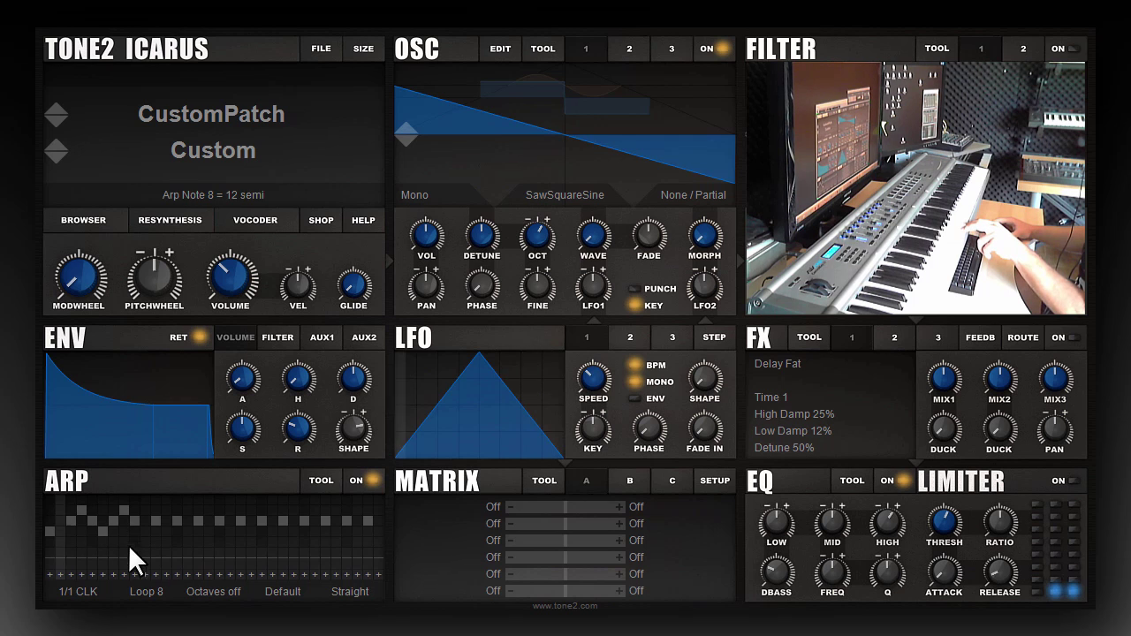
click(152, 595)
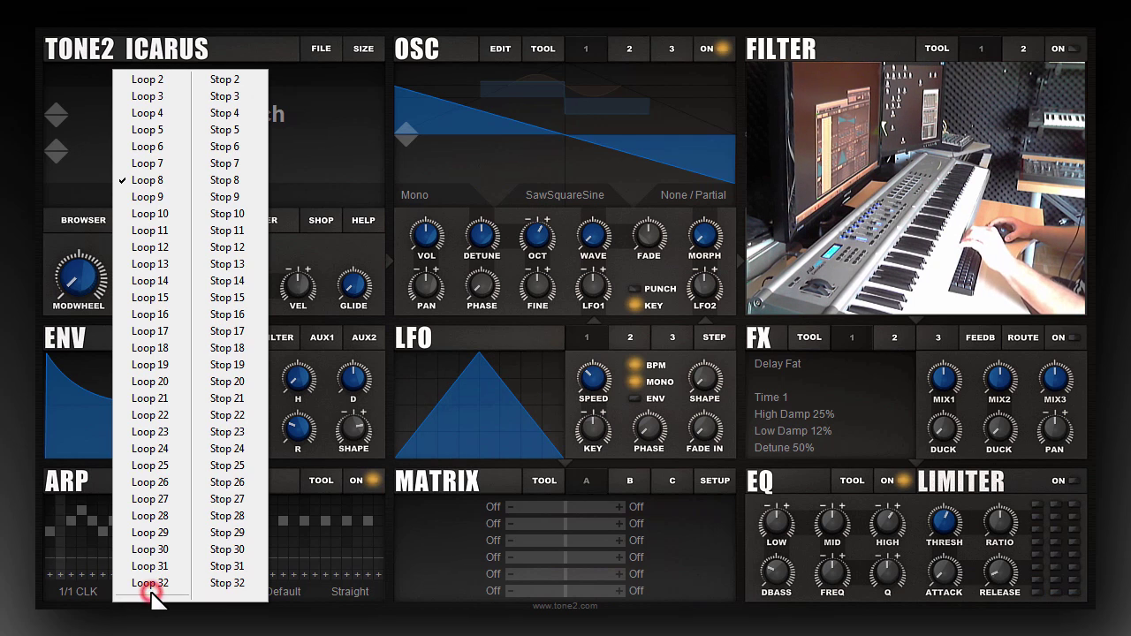
click(246, 183)
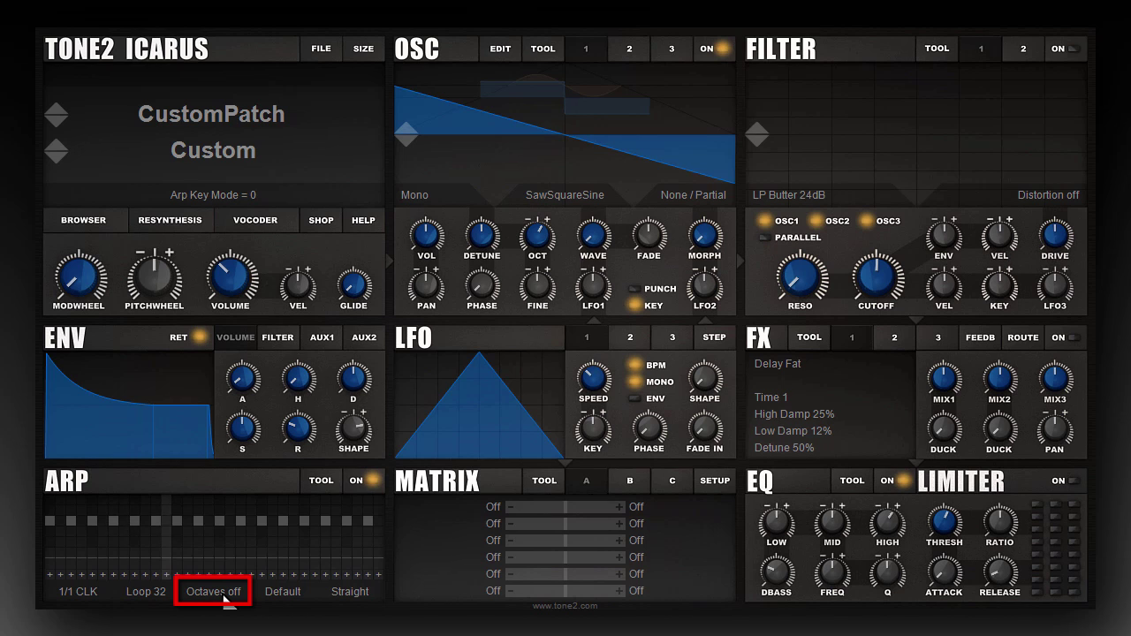
Step: Set the arpeggio's octave mode to 2 Octaves
click(226, 594)
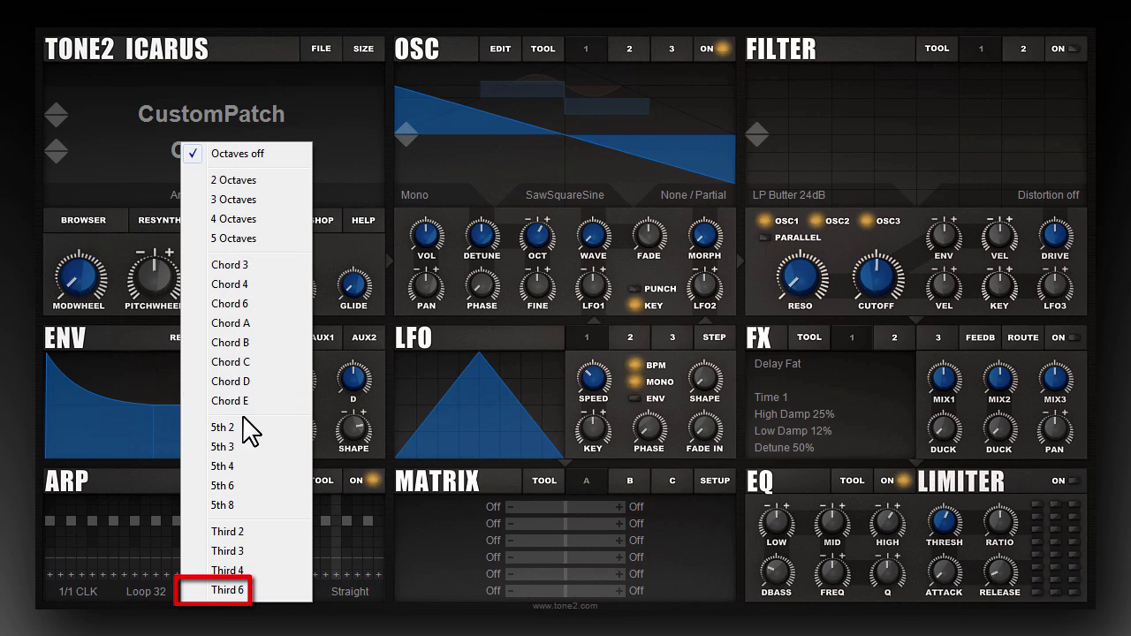
click(330, 249)
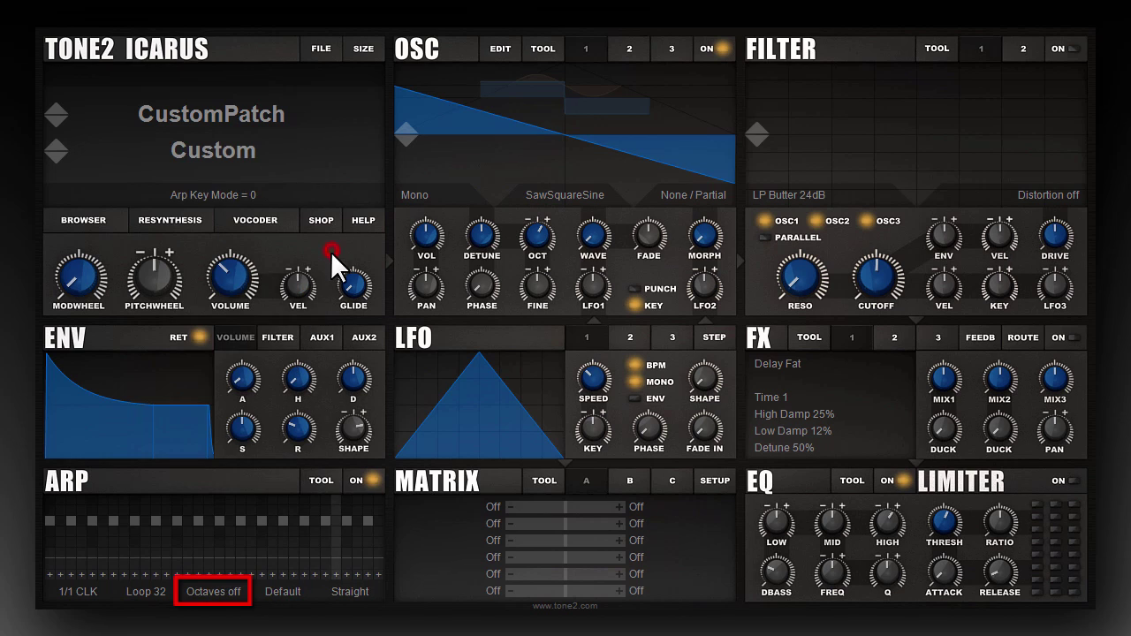
click(236, 590)
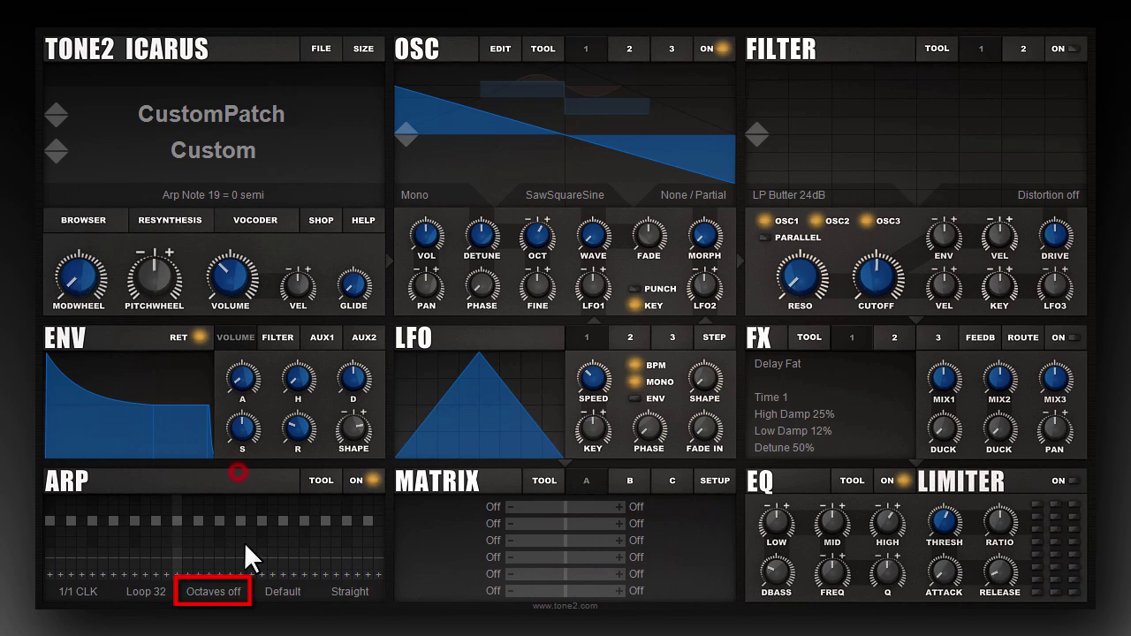
click(231, 590)
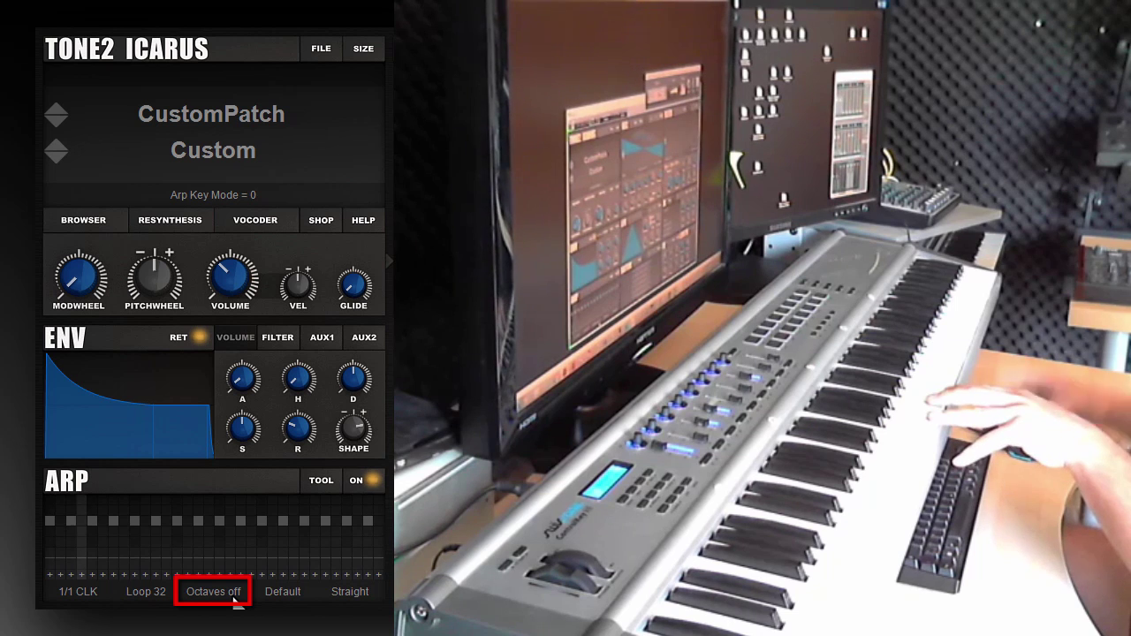
click(242, 599)
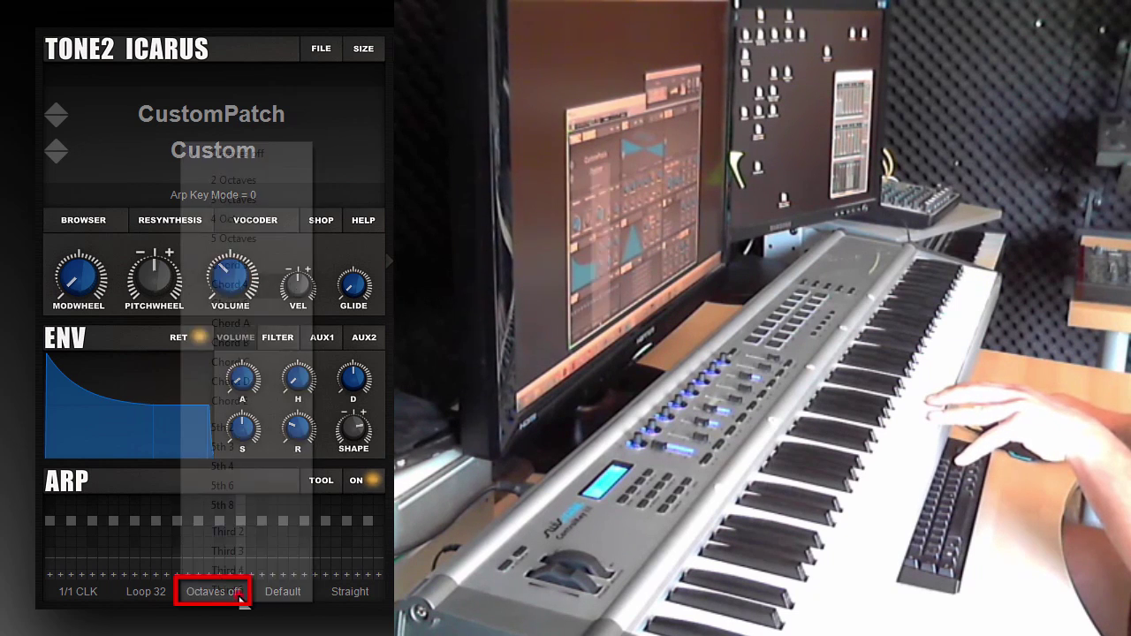
click(255, 182)
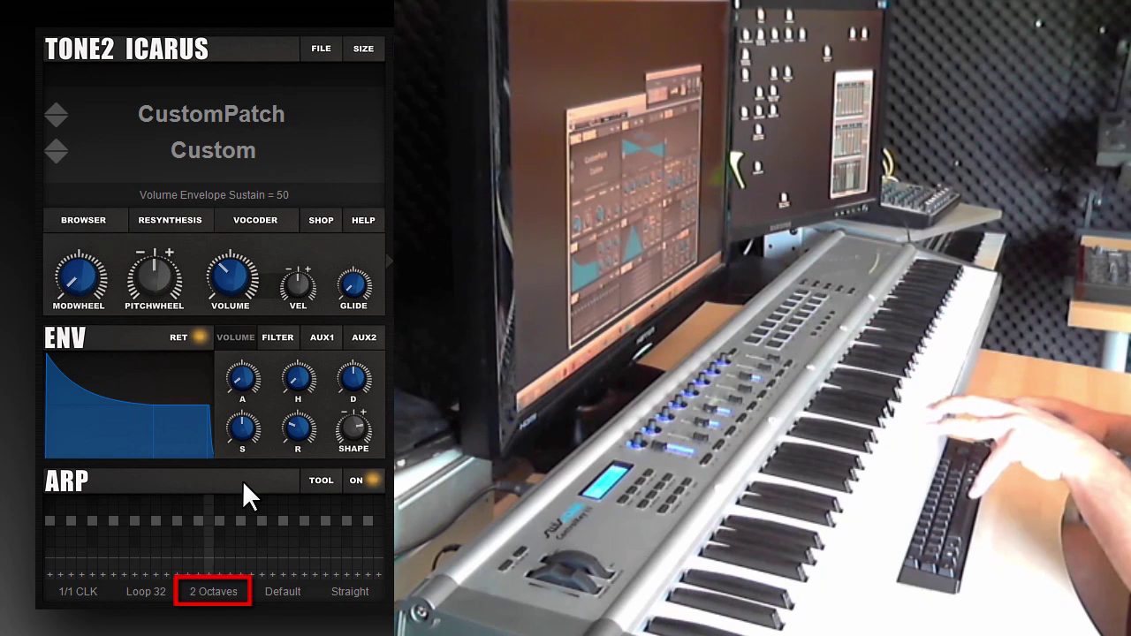
Step: Try 4 Octaves and Chord 3 modes, ending on the 5th 4 mode
click(213, 591)
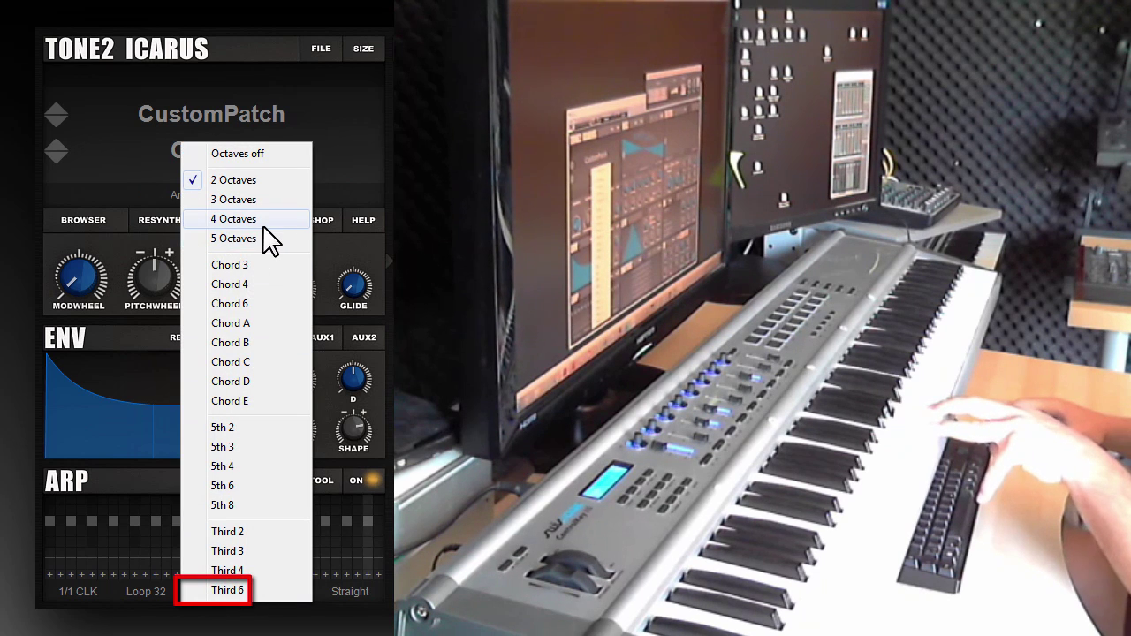
click(263, 225)
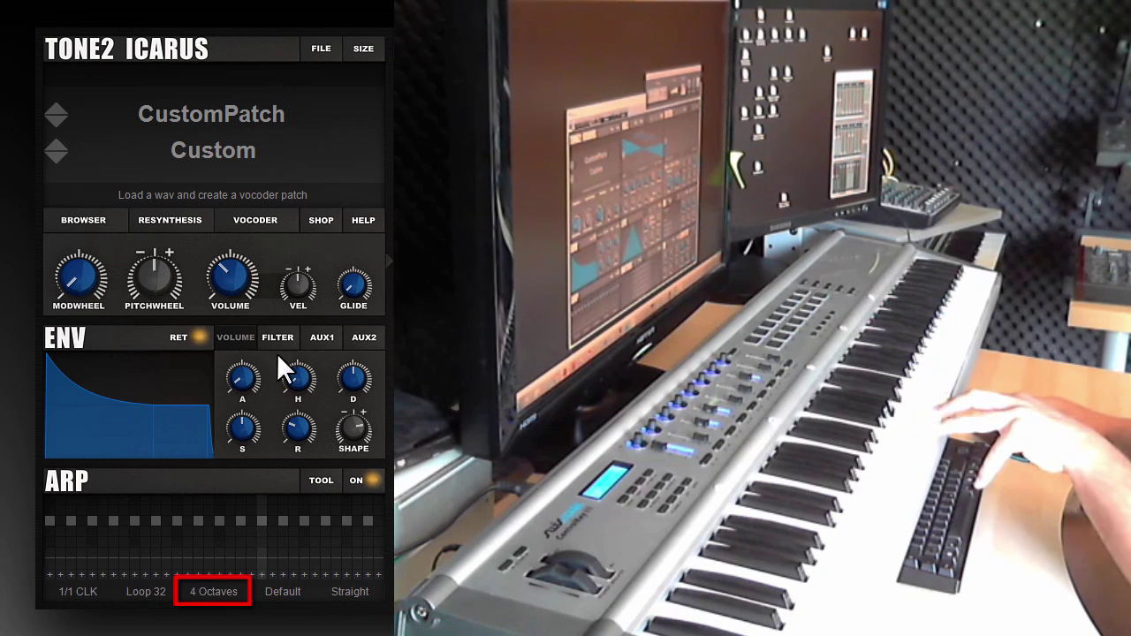
click(212, 591)
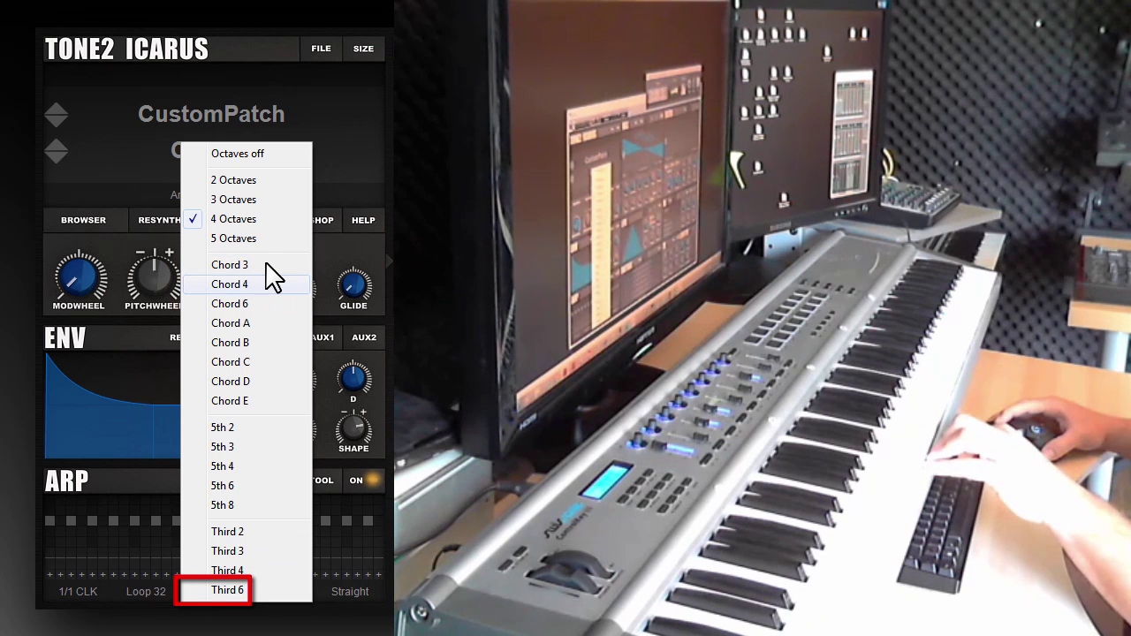
click(268, 264)
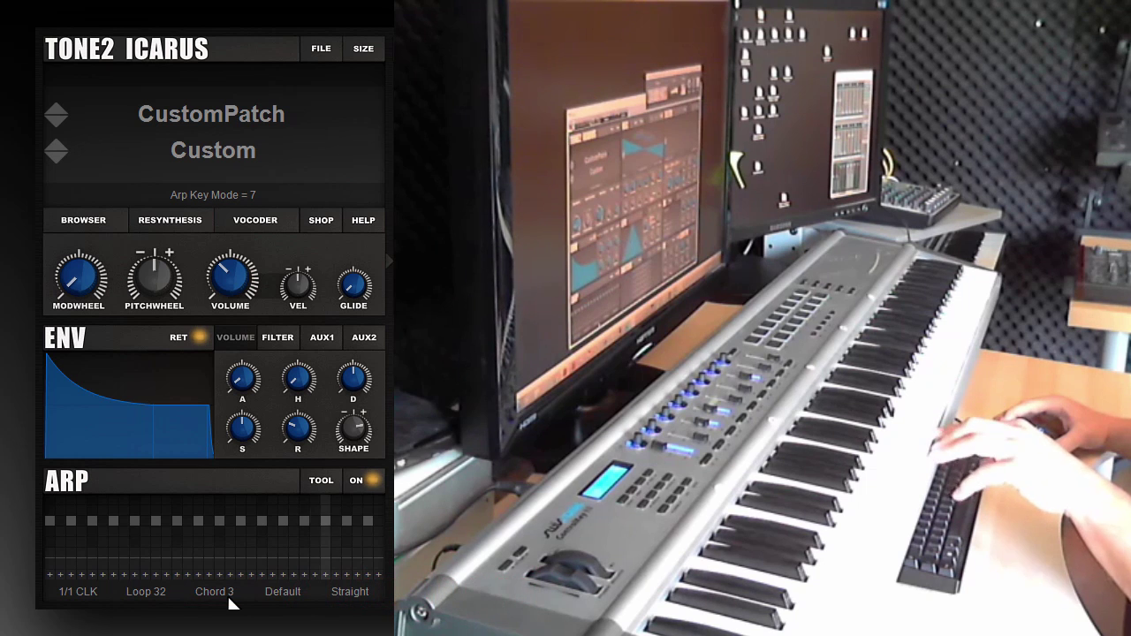
click(230, 600)
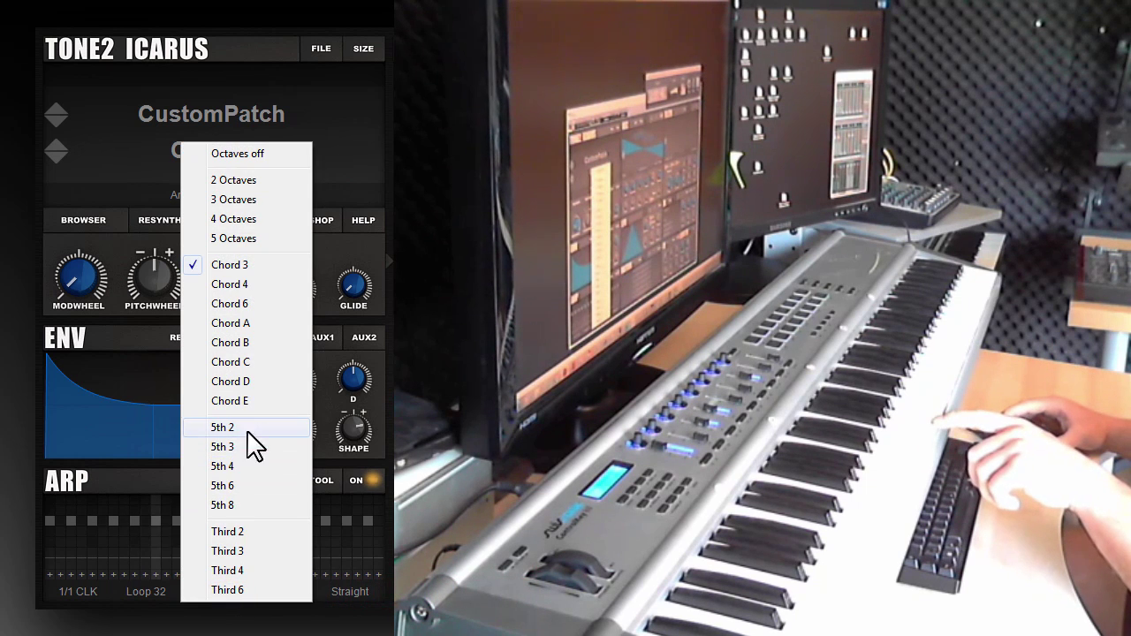
click(264, 470)
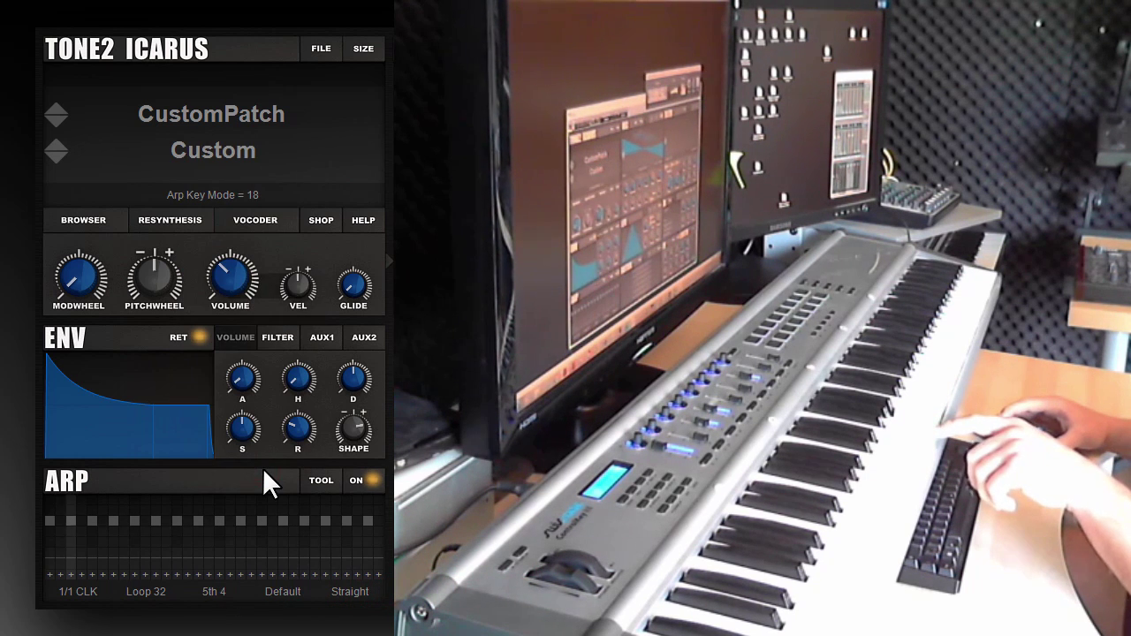
click(218, 598)
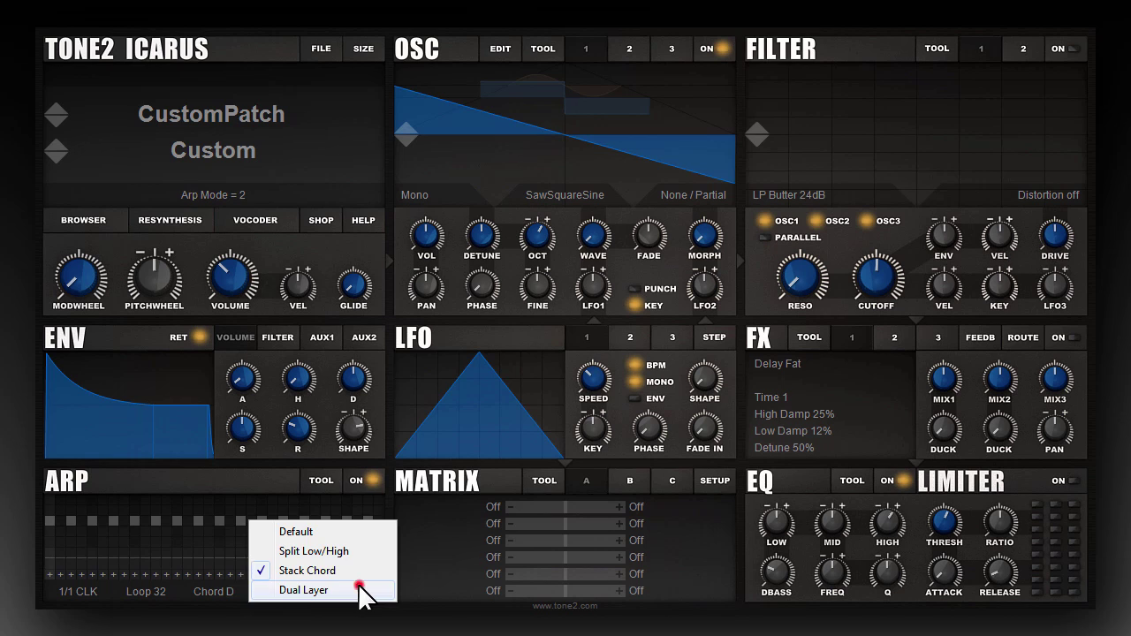
Step: Try Dual Layer, then restore Octaves off and the Default layer mode
click(360, 590)
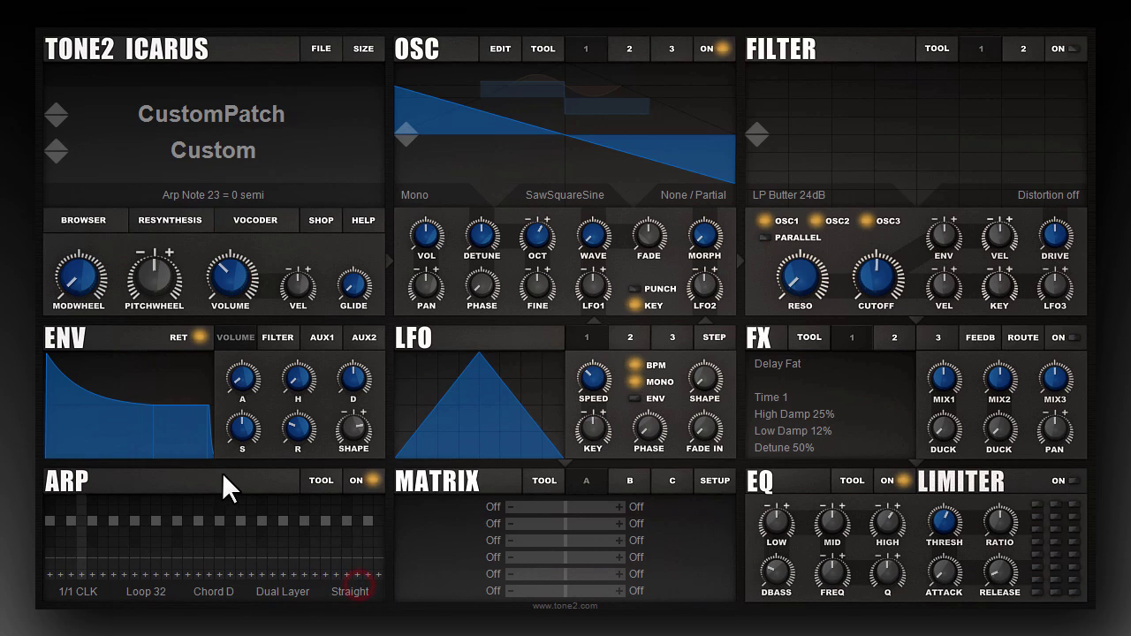
click(226, 594)
click(263, 156)
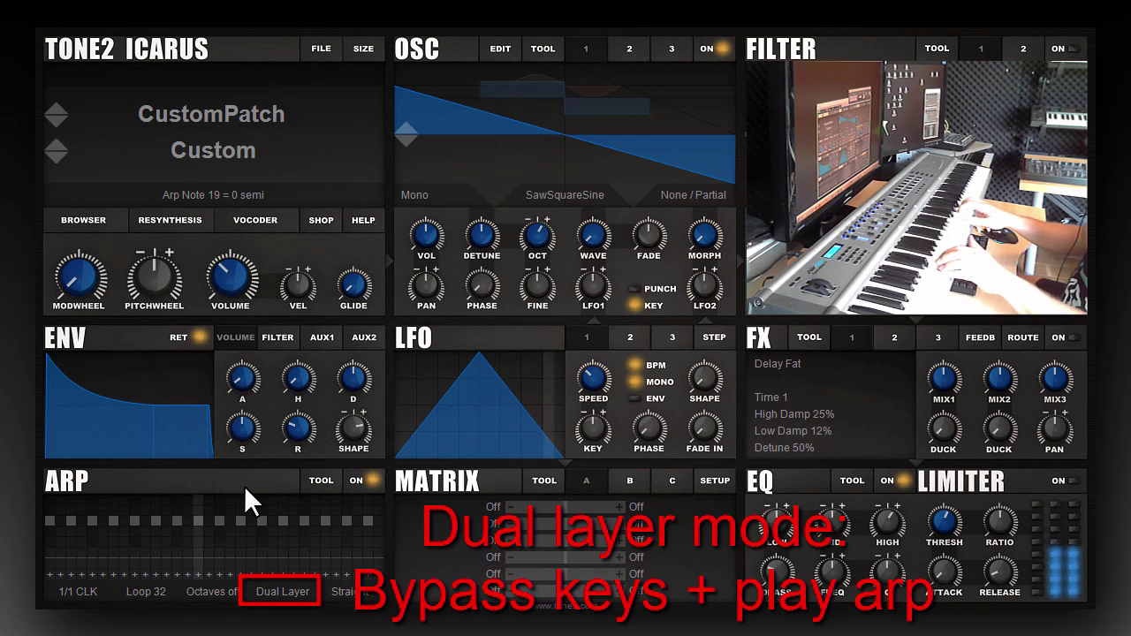
click(283, 591)
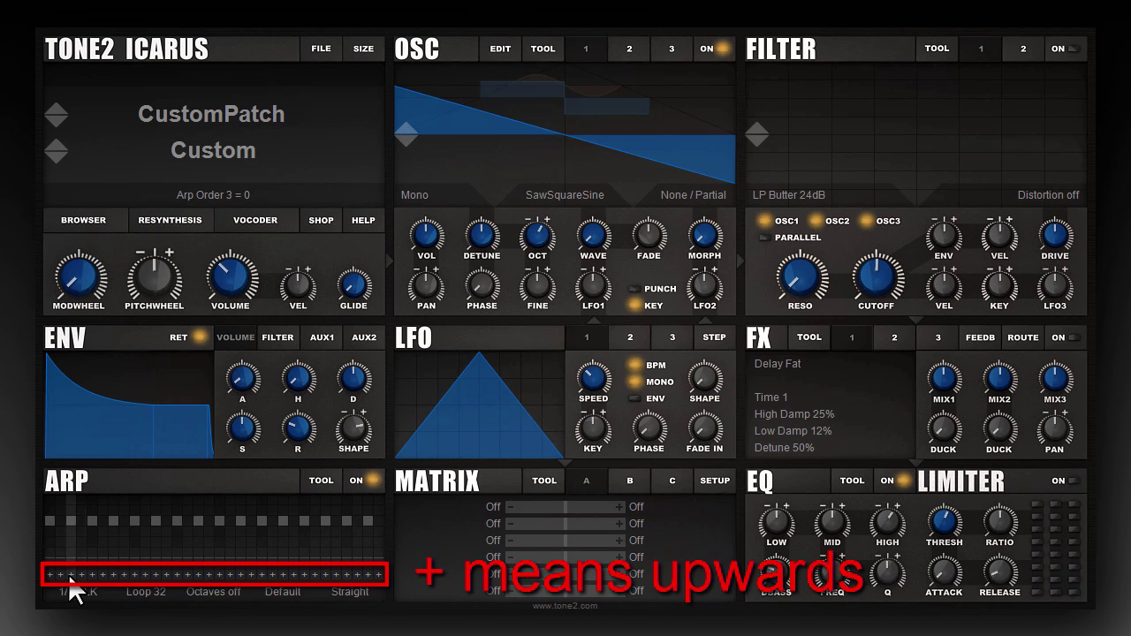
Step: Set all arp step directions to down, then change them to up-down (+-)
click(313, 482)
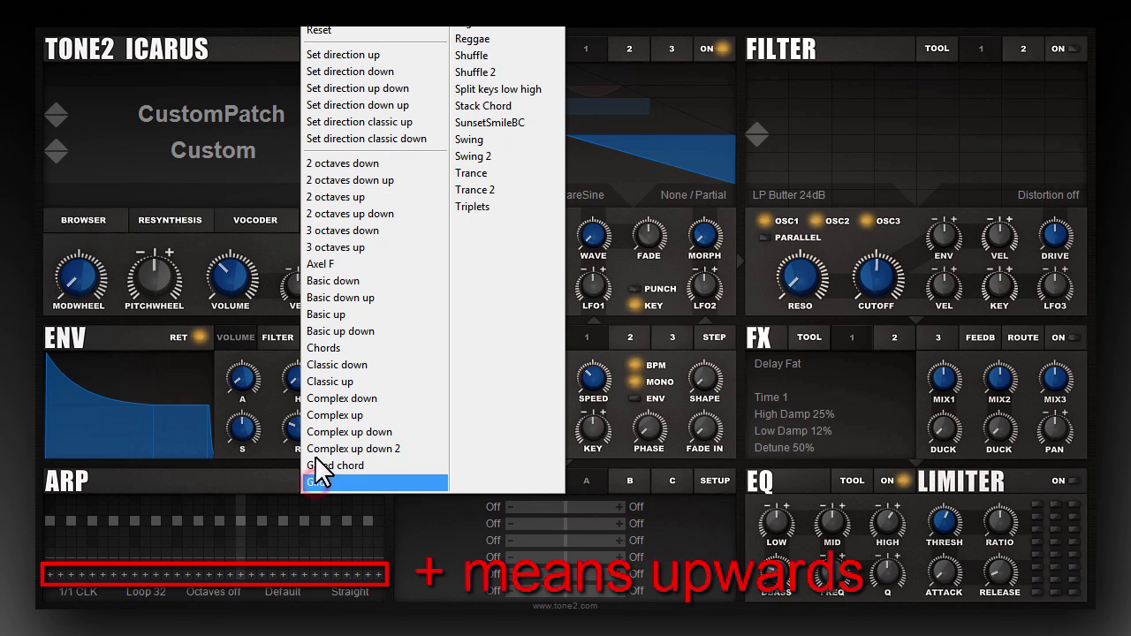
click(405, 70)
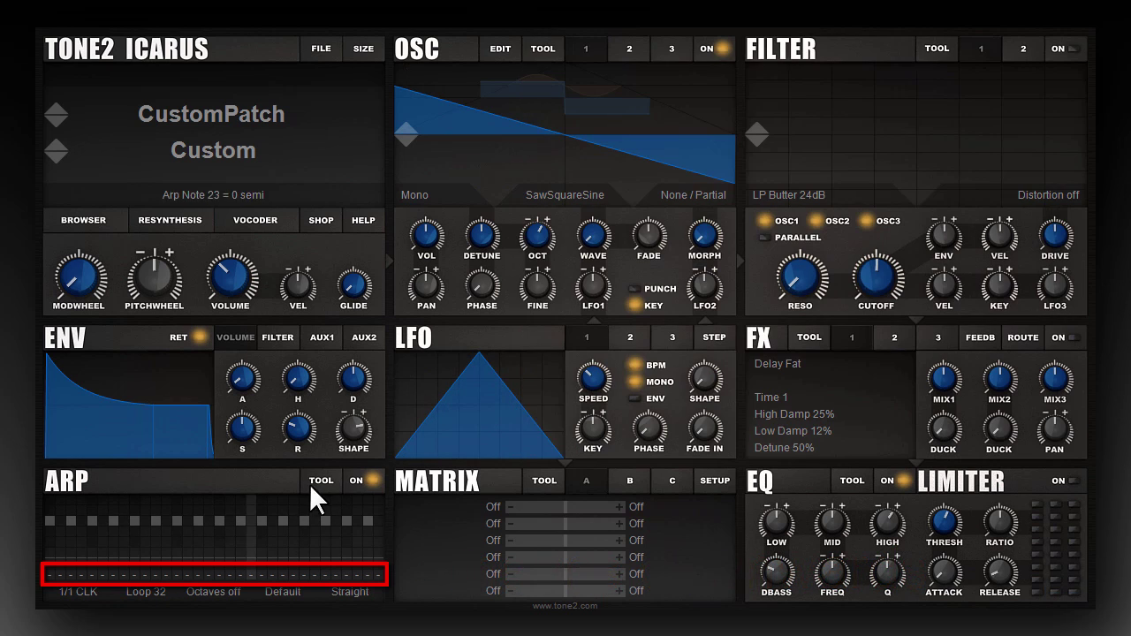
click(315, 482)
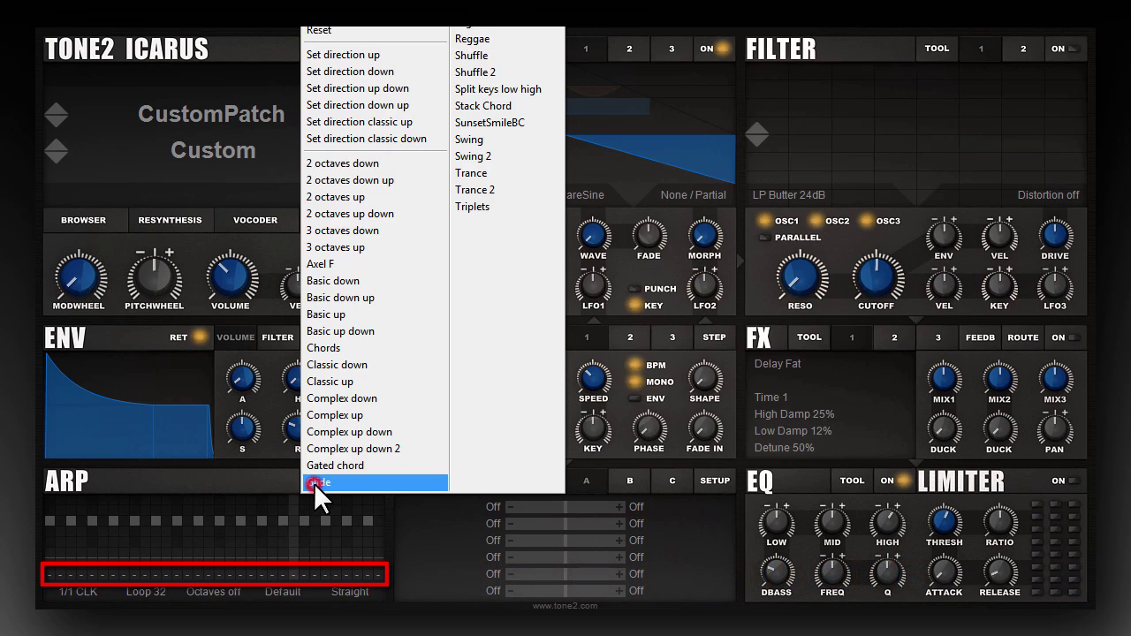
click(425, 92)
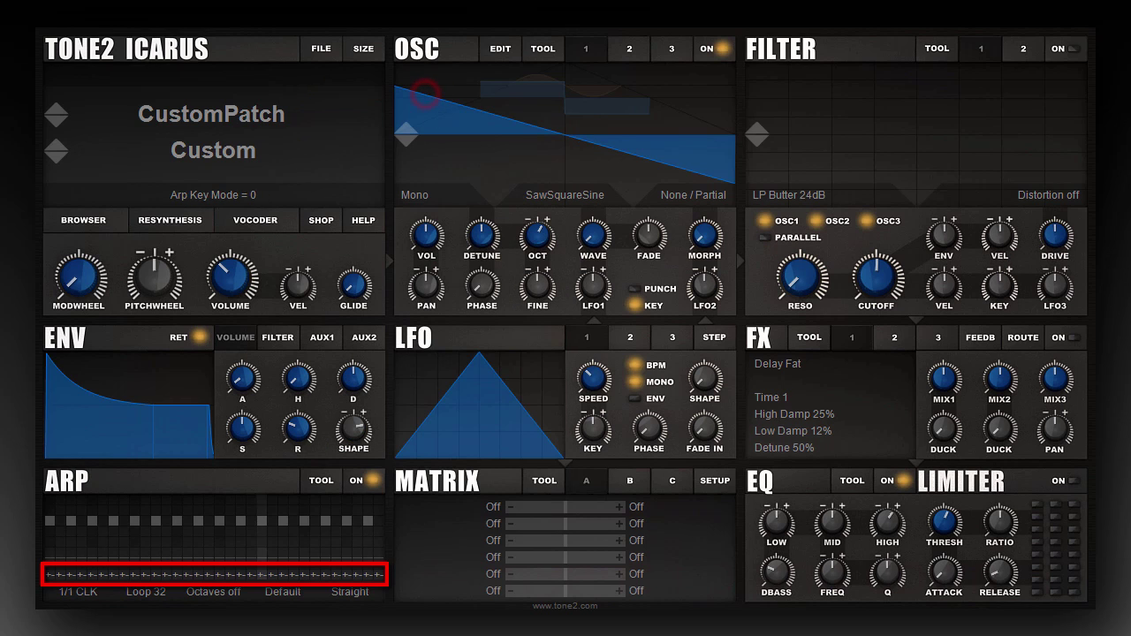
Step: Give the first arp step the All command and set the chord mode to Chord 3
click(49, 574)
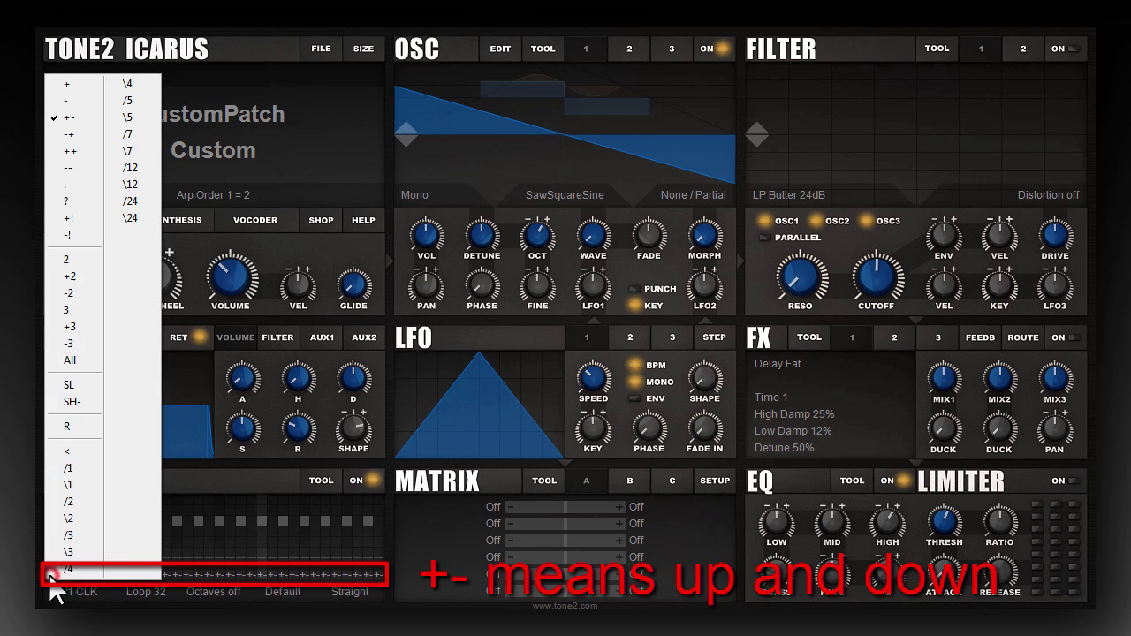
click(204, 491)
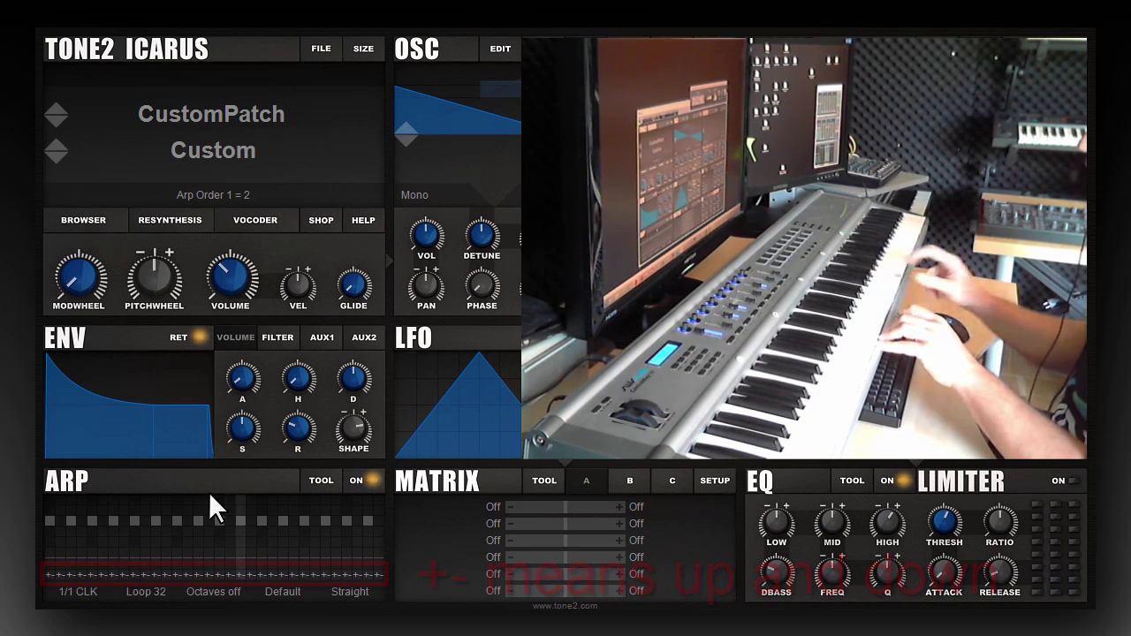
click(46, 576)
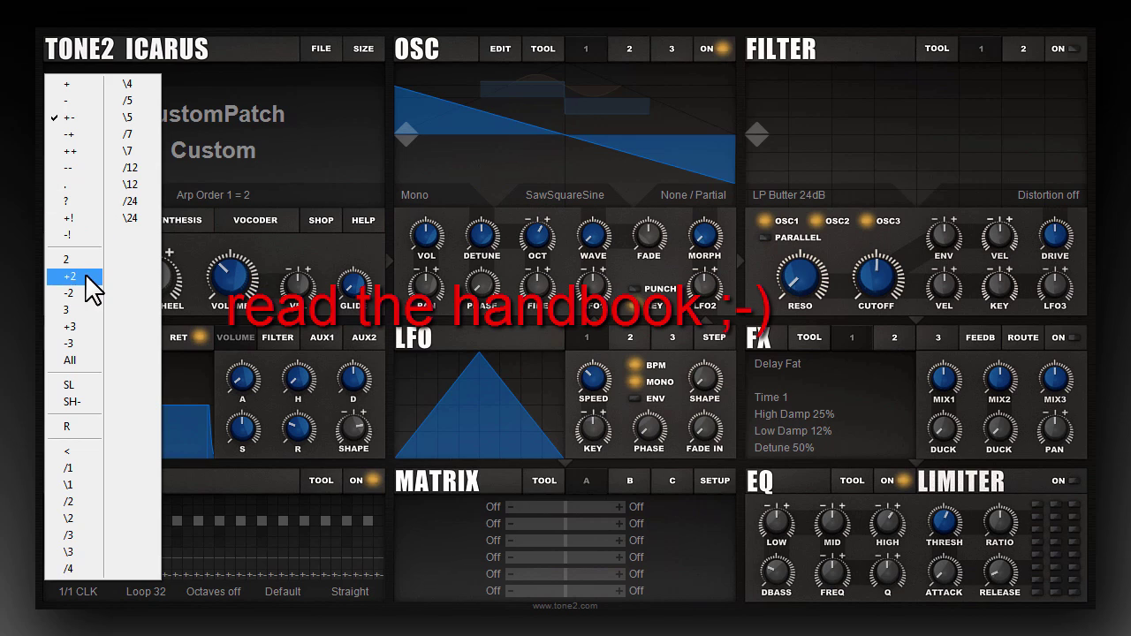
click(89, 363)
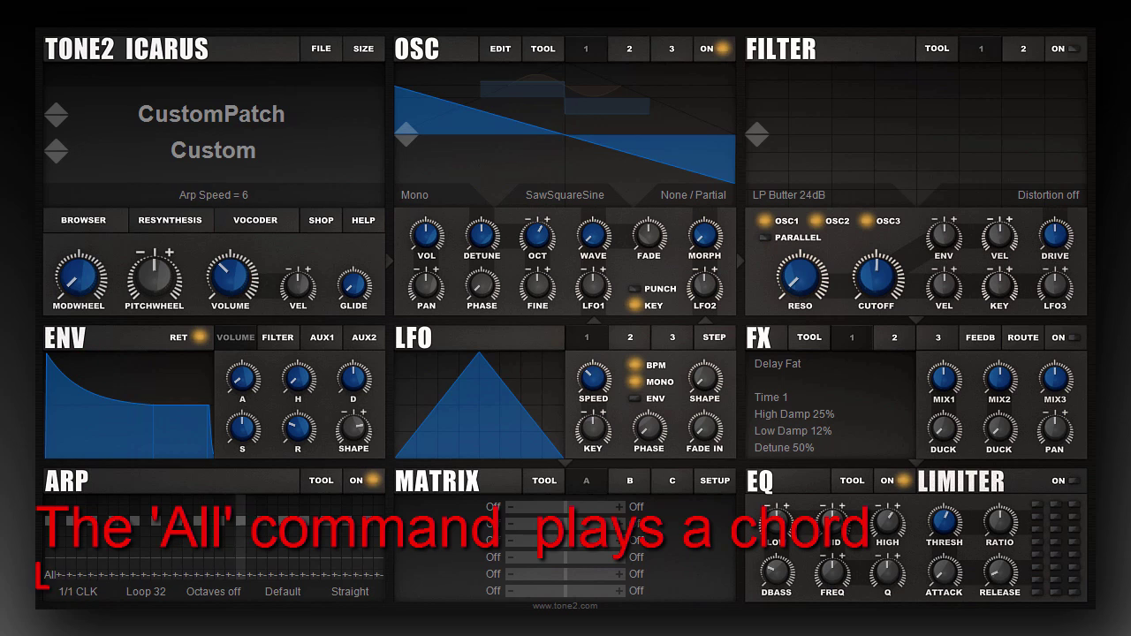
click(230, 589)
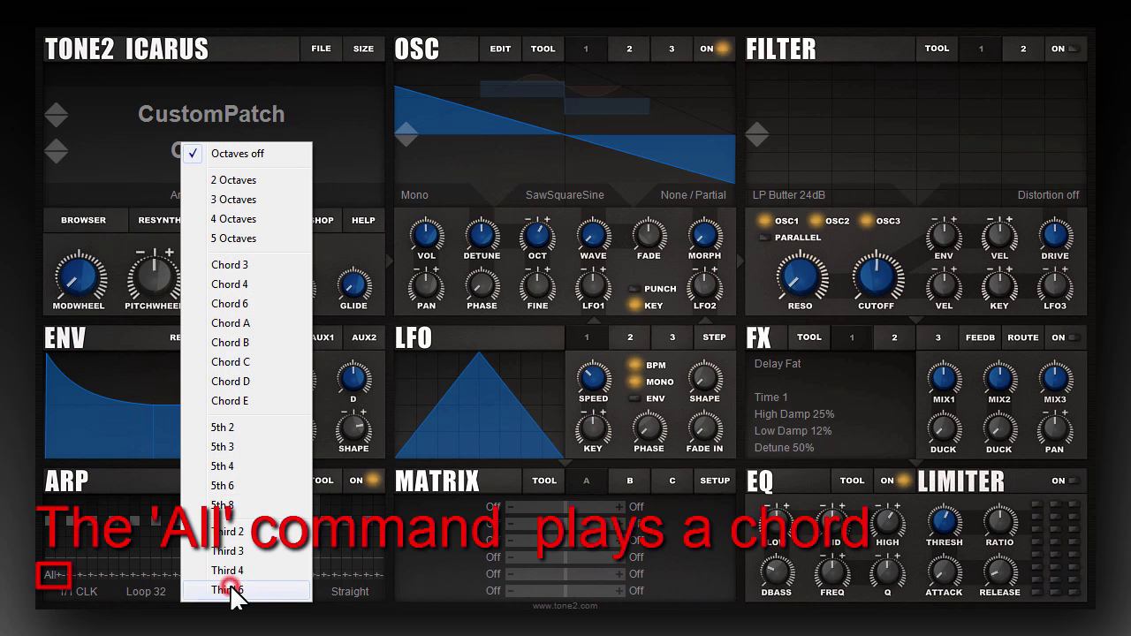
click(240, 268)
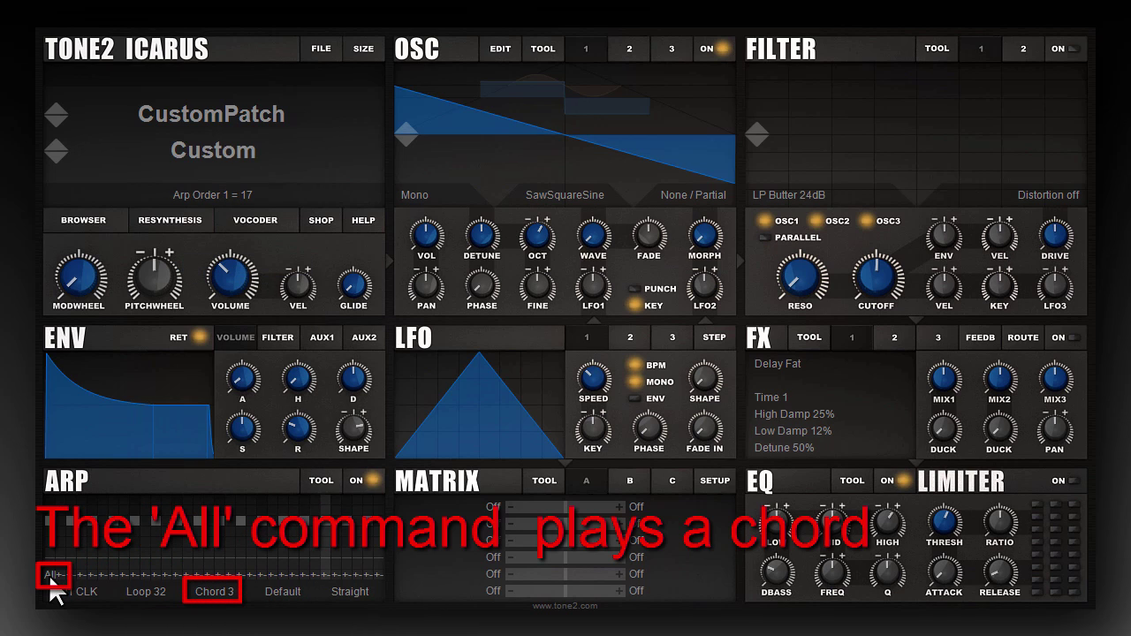